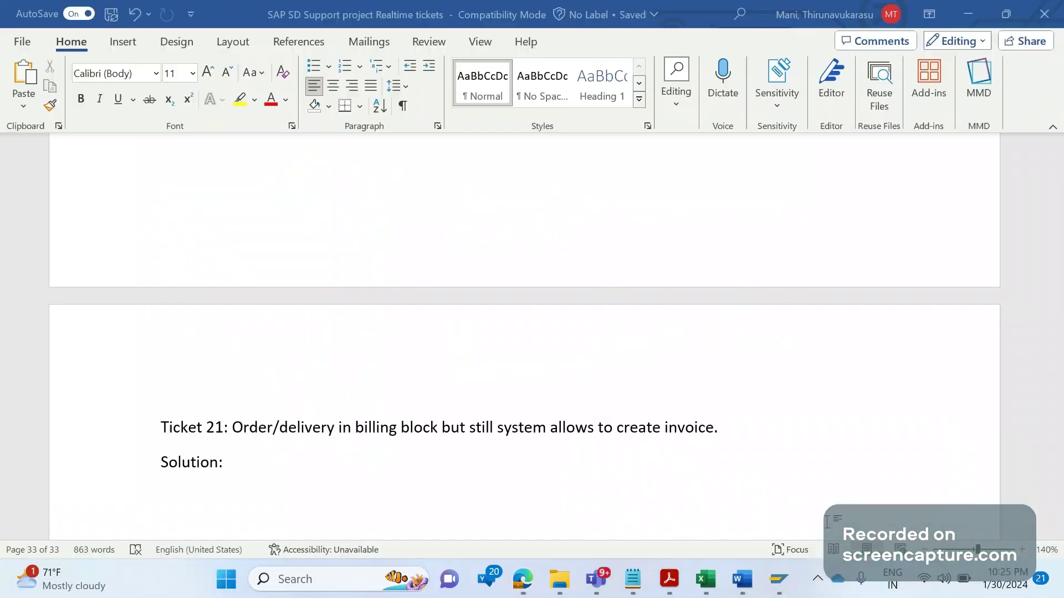
Step: Load table TVFSP (Billing: Blocking Reasons) in the general table display using /nse1
click(708, 416)
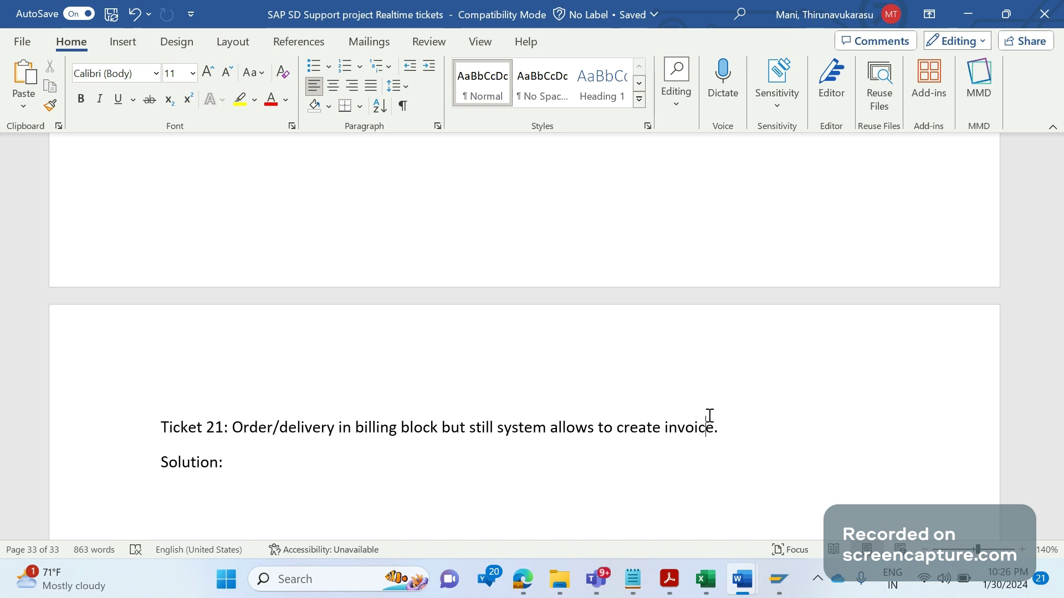
click(778, 579)
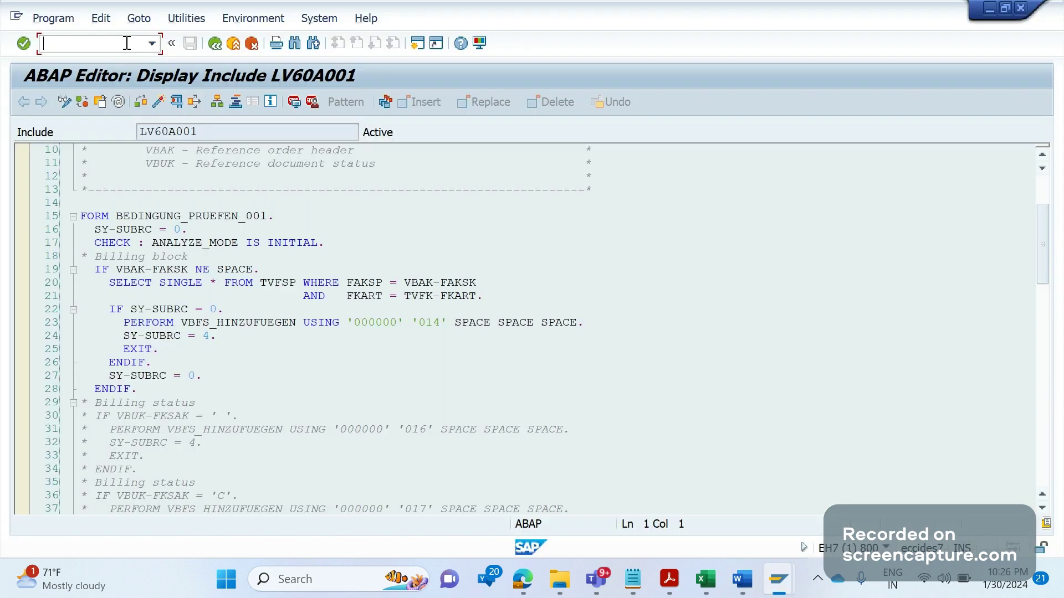
text(/nse1)
key(Return)
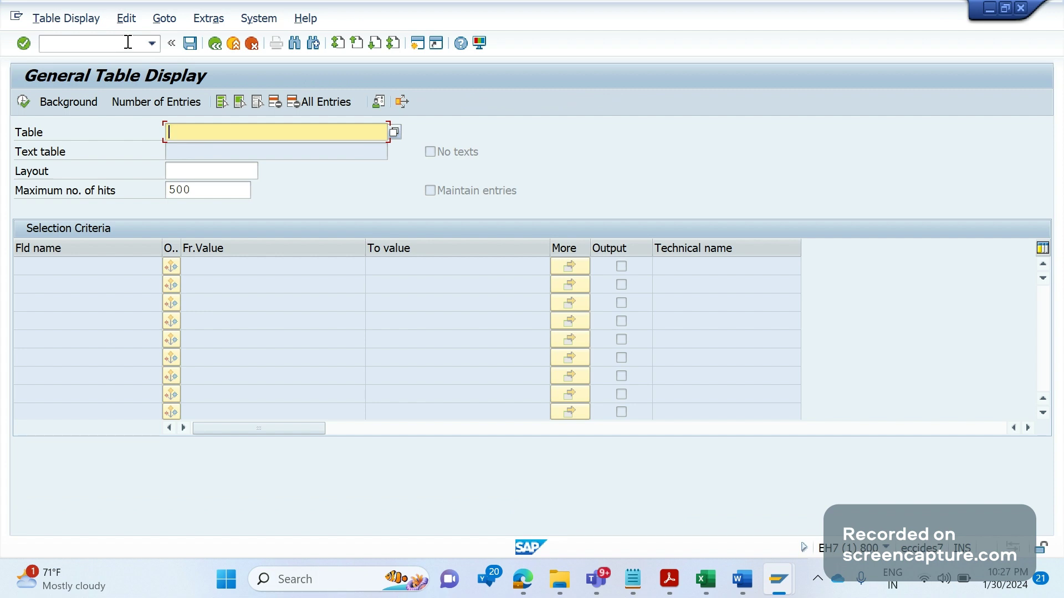
text(TVFSP)
key(Return)
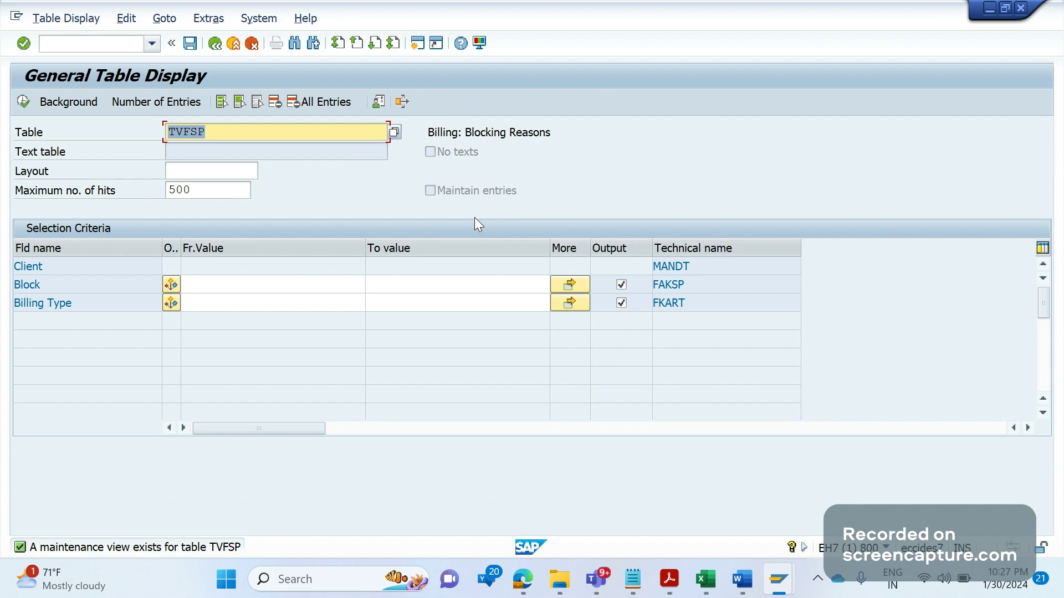
Step: Add a new line 'Table: TVFSP' below 'Solution:' in the Ticket 21 notes
click(739, 584)
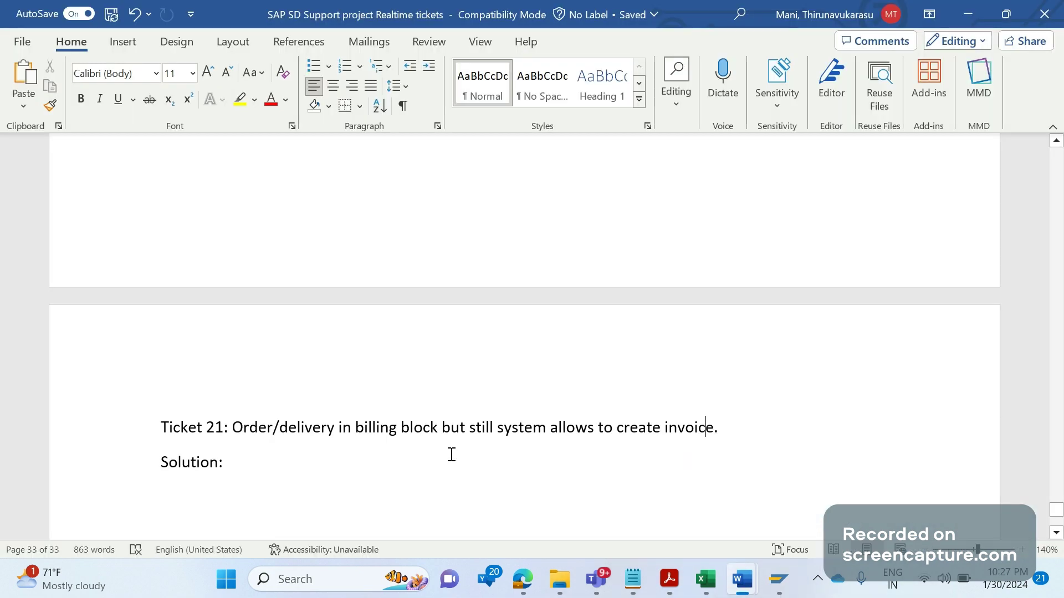
click(394, 465)
key(Return)
text(Ta)
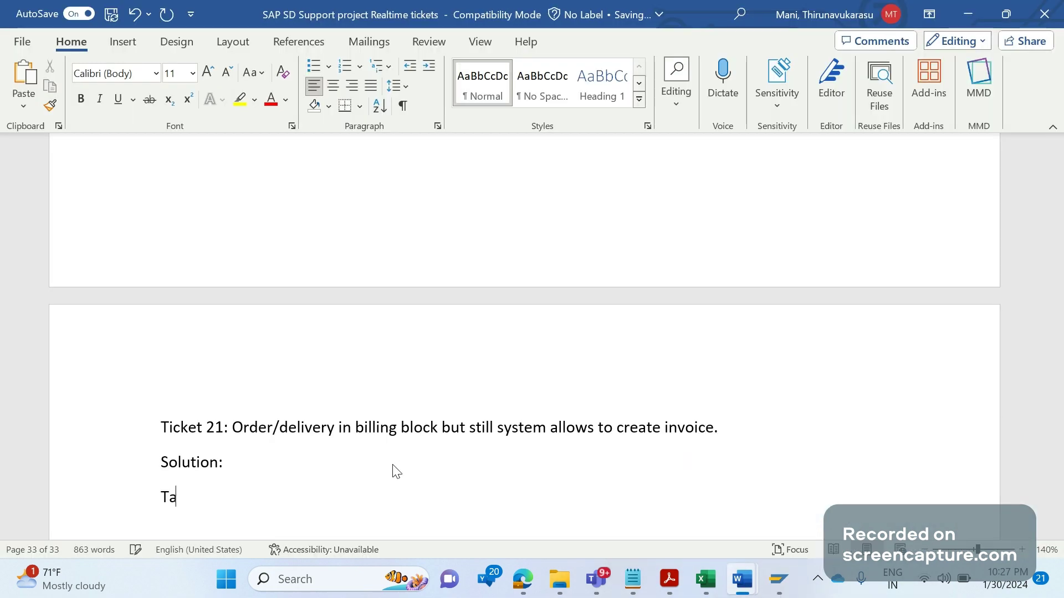
text(ble:)
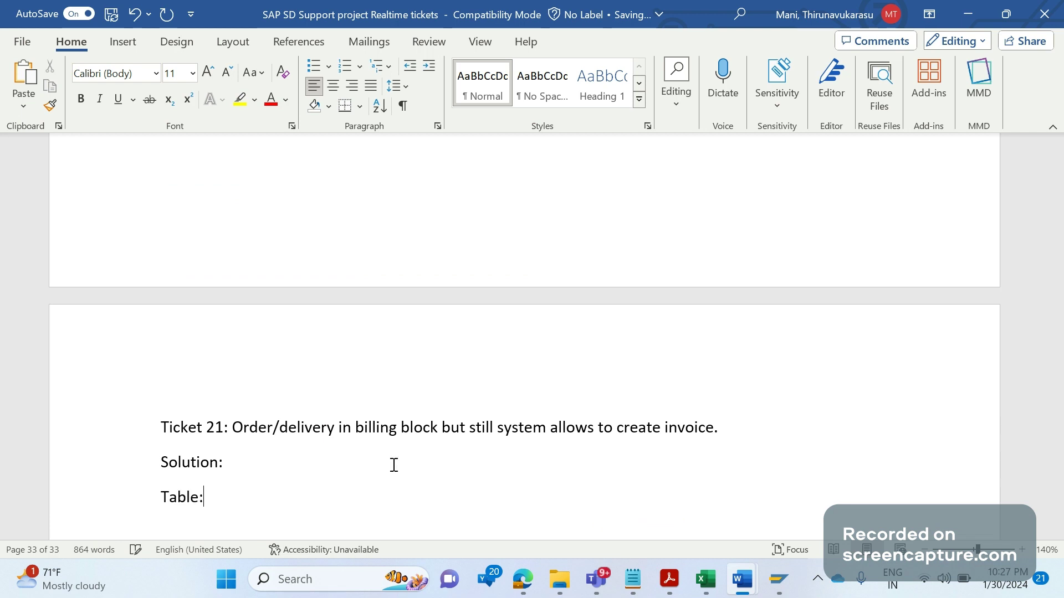
text( TVFSP)
Step: Filter TVFSP by billing type F2 and select the nine block codes (01–05, 41–43, 99)
key(alt+Tab)
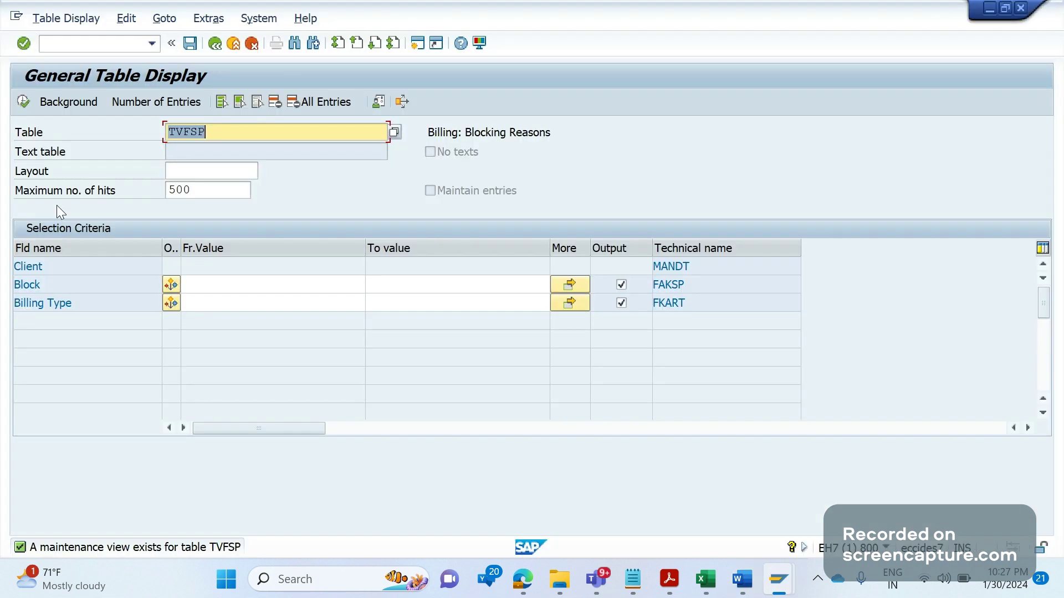
click(220, 307)
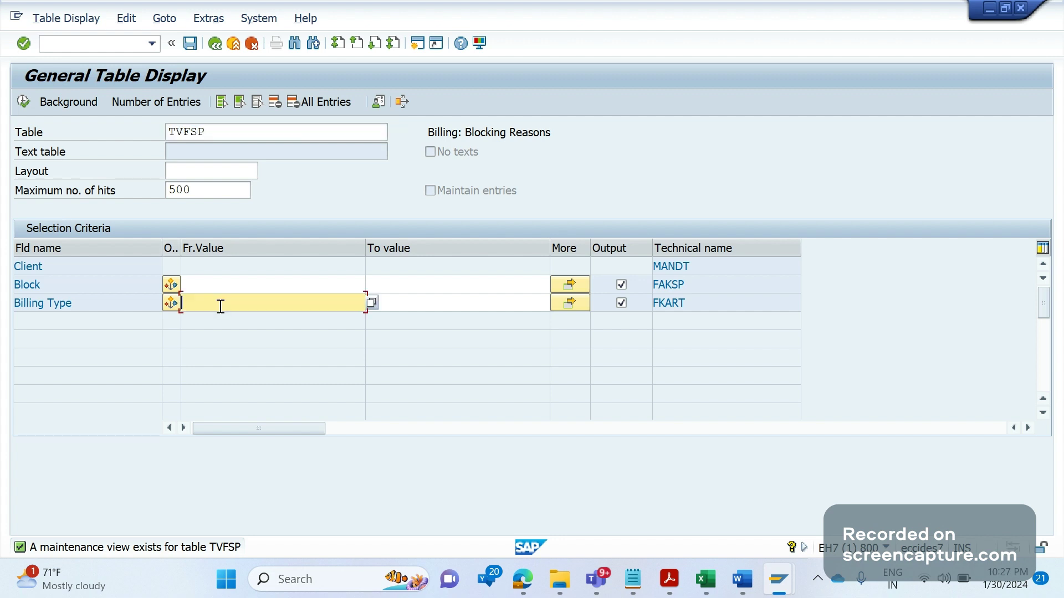
text(f2)
click(21, 102)
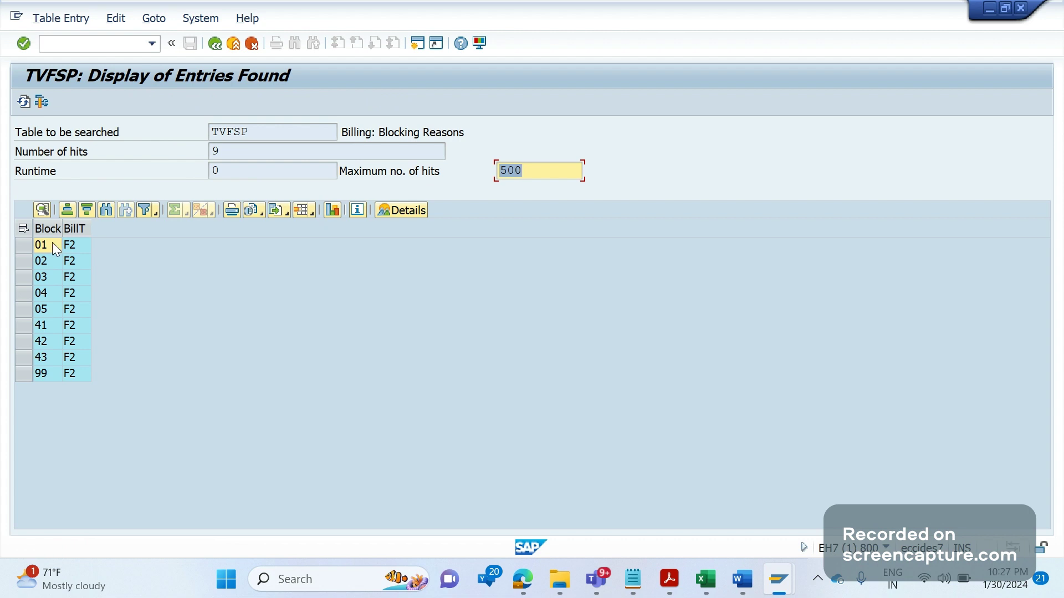
drag(53, 245, 153, 363)
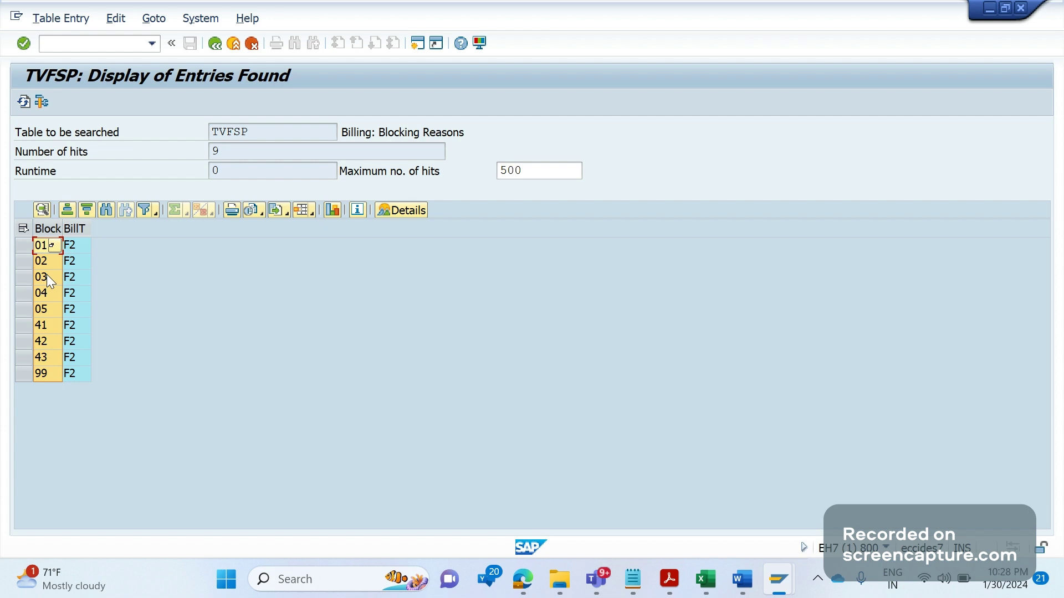
Step: Rerun the TVFSP selection for billing type L2, which returns only block 09
click(215, 44)
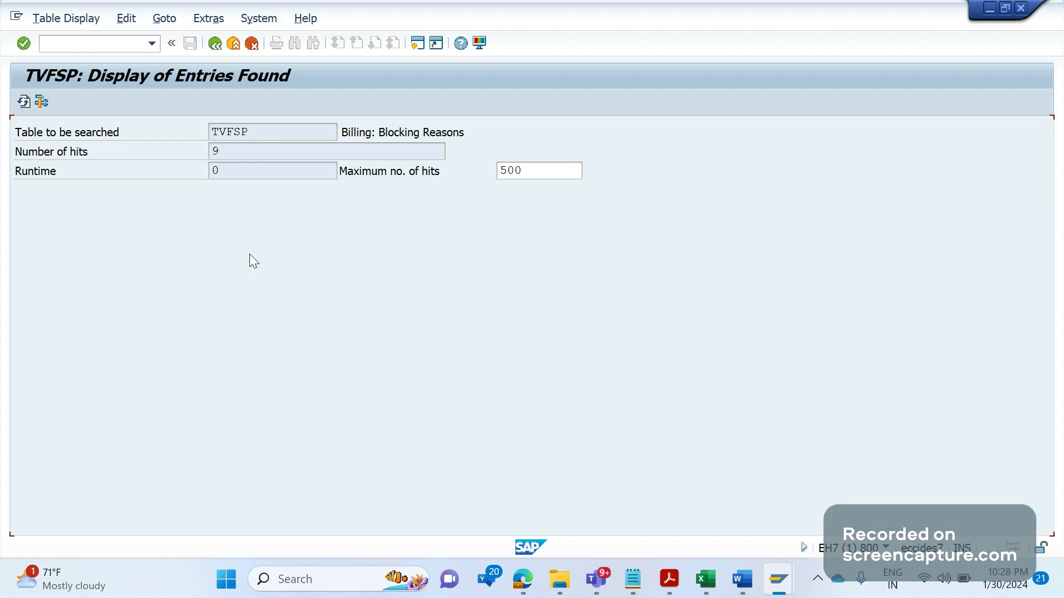
key(F3)
click(218, 130)
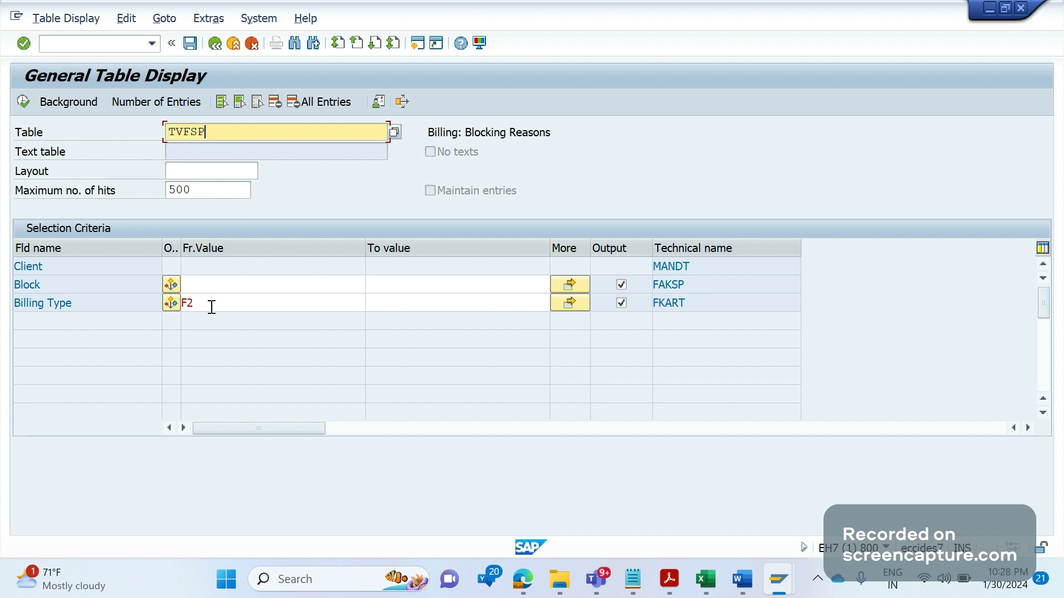
drag(212, 307, 126, 303)
text(L2)
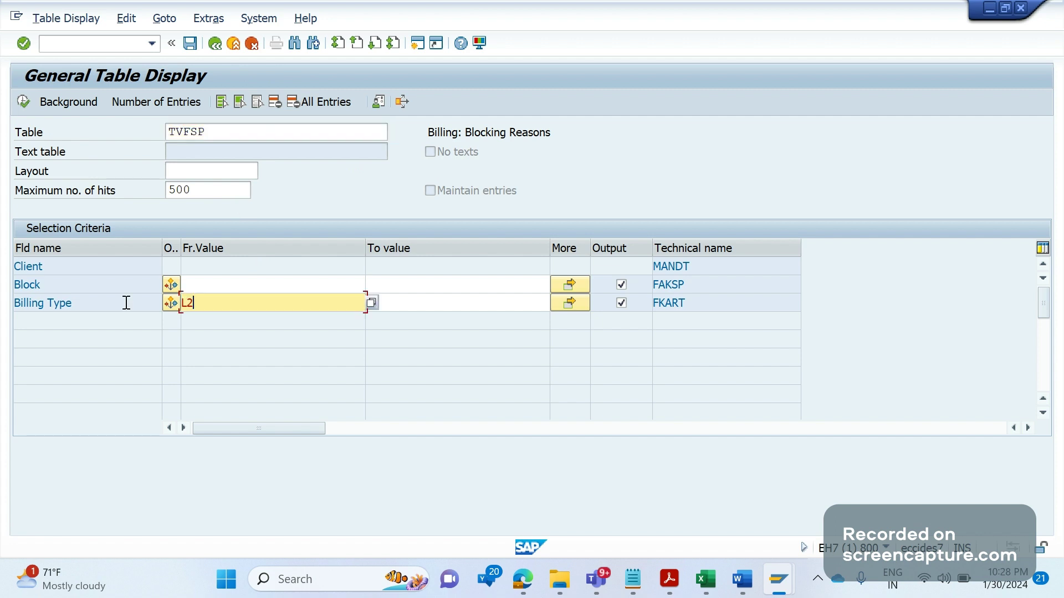
key(Return)
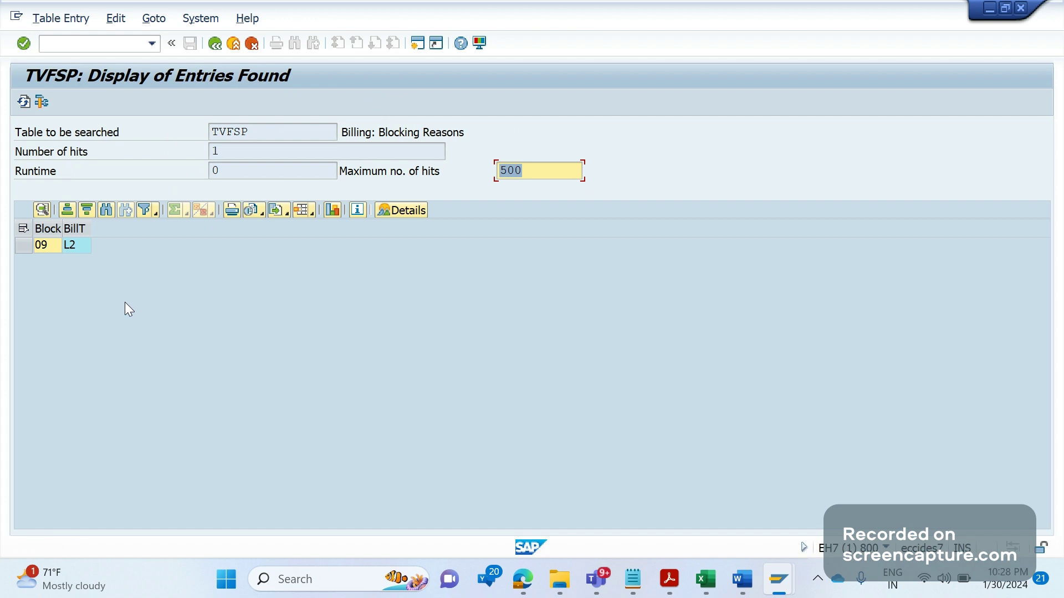
Step: Load table TVFS (Billing: Reasons for Blocking) in the table display
click(215, 45)
text(TV)
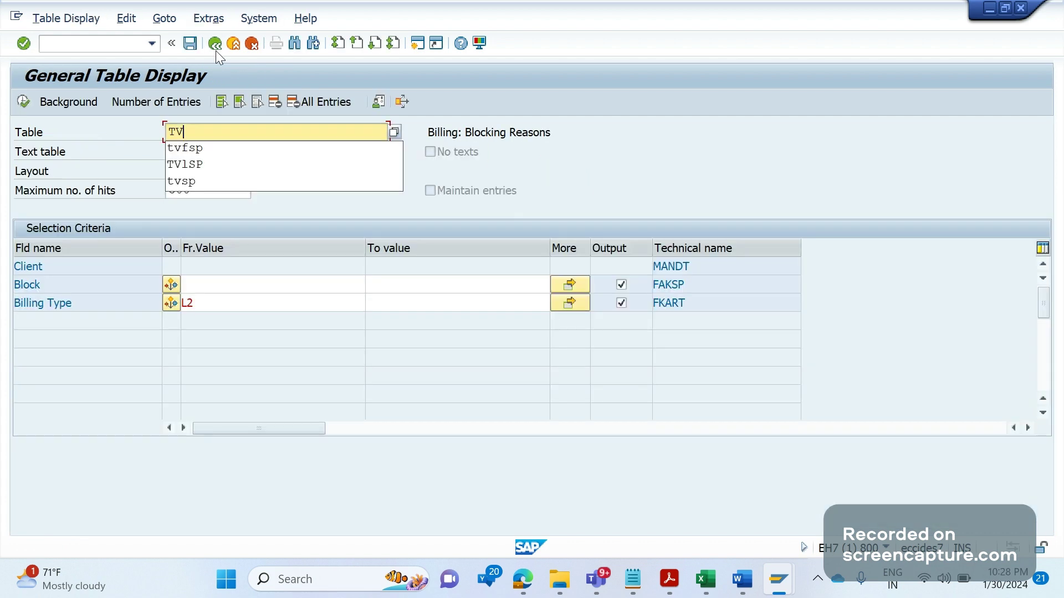
text(FS)
key(Return)
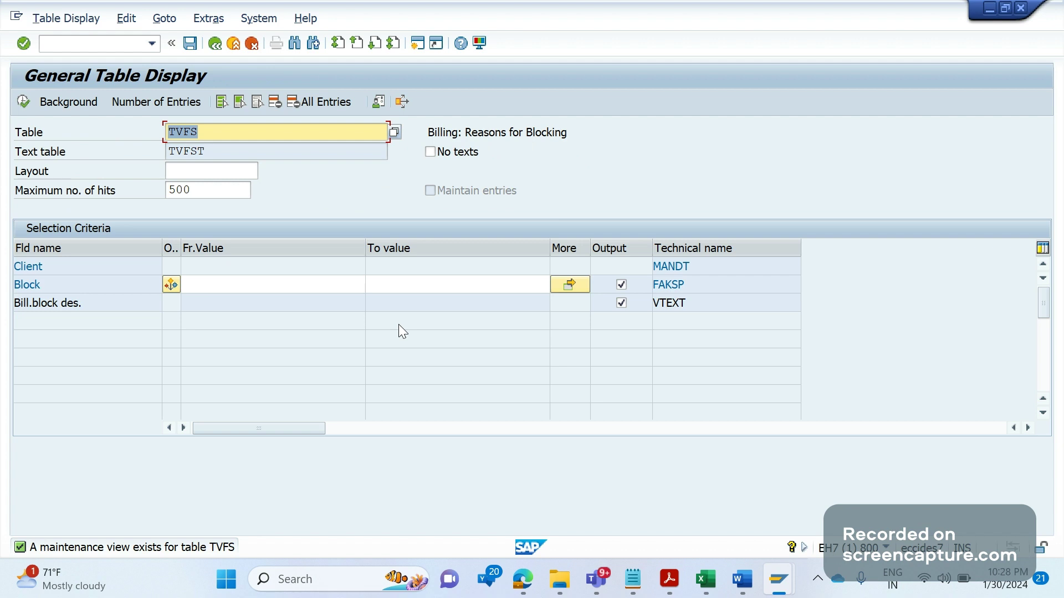
key(alt+Tab)
Step: Annotate the Table line: TVFS (List of billing blocks) and TVFSP (List of billing blocks assigned to billing type)
key(BackSpace)
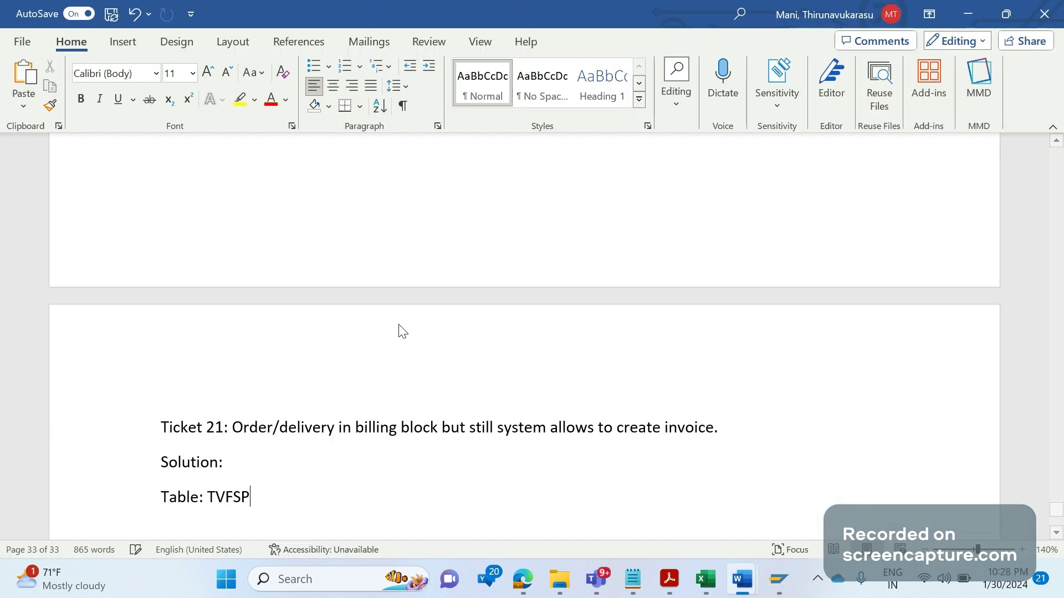
text(,)
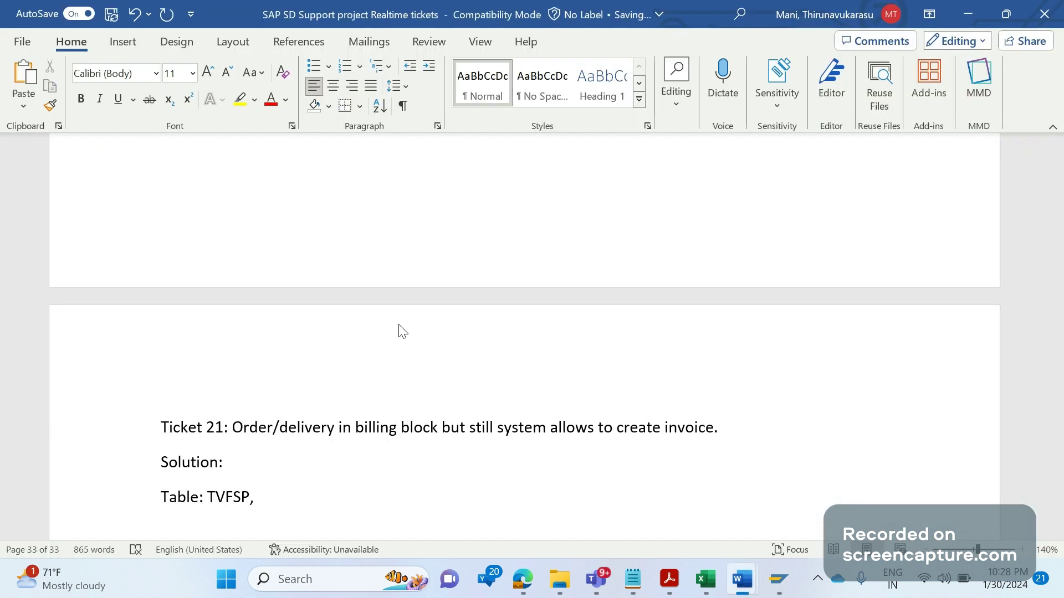
text( TVFS)
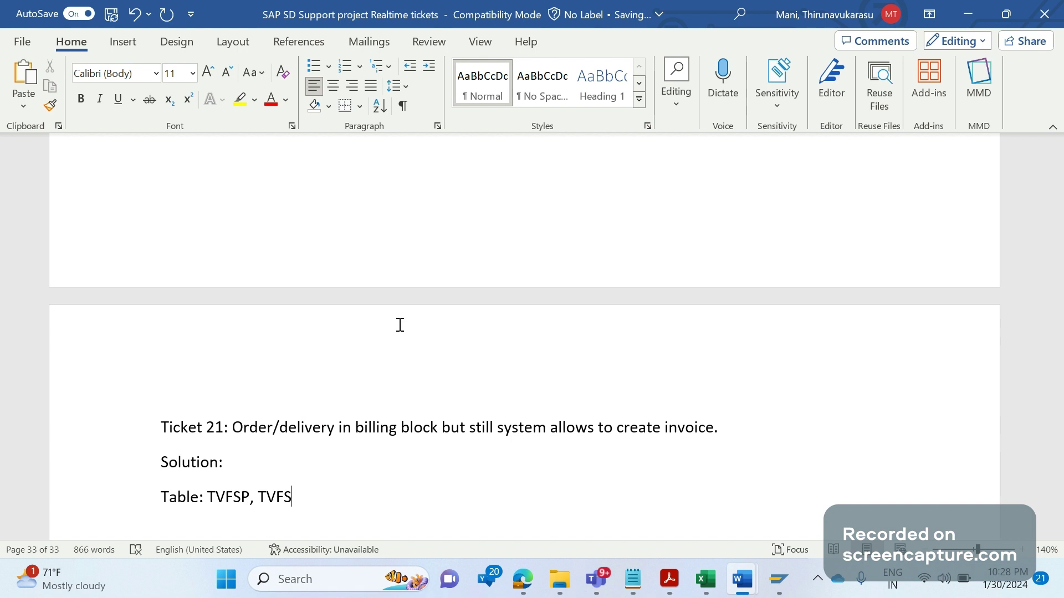
text((List of billing bloc)
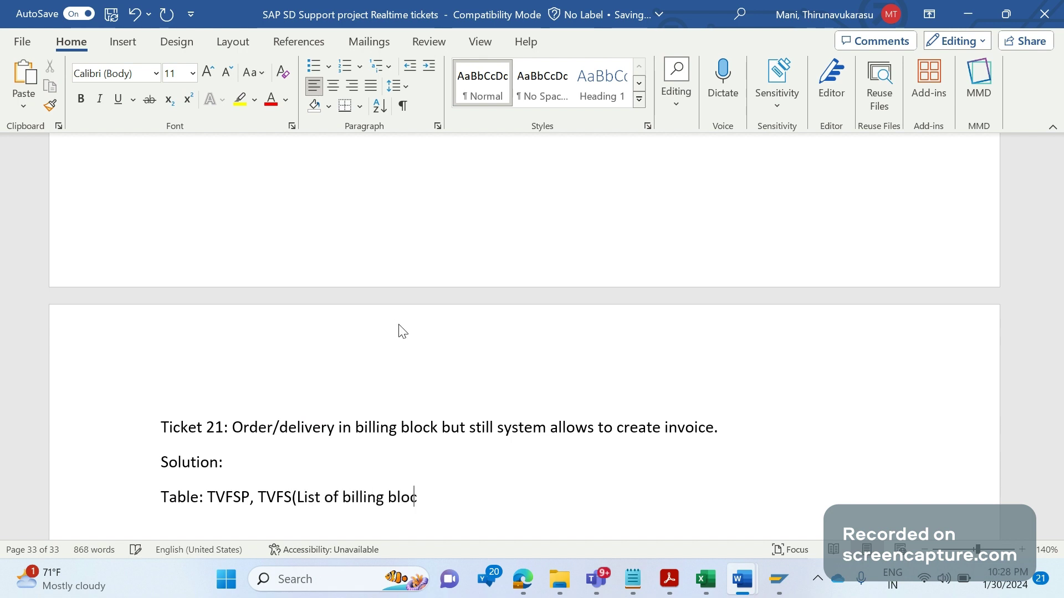
text(ks))
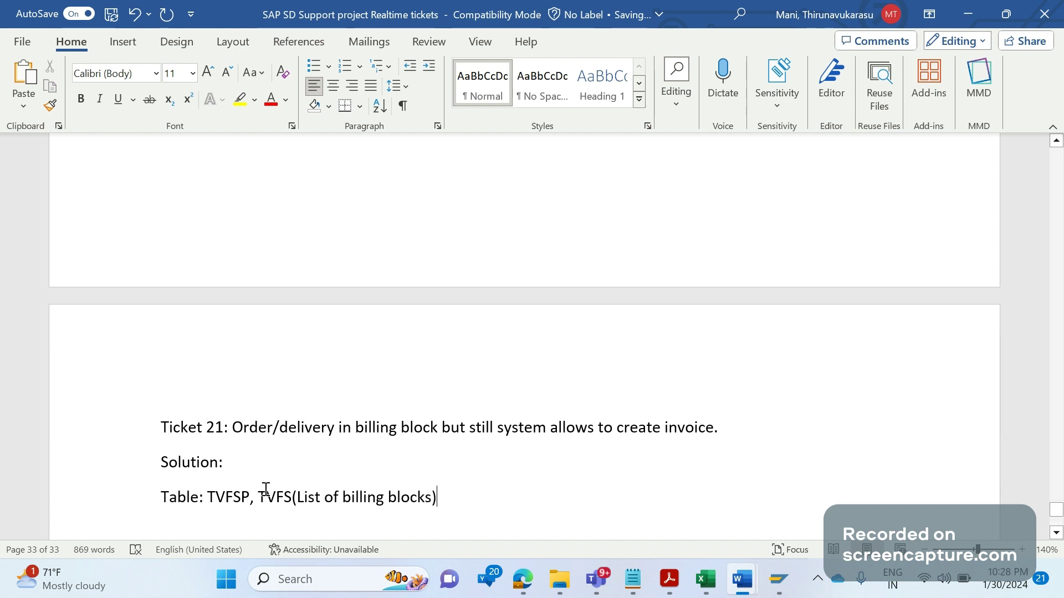
click(252, 499)
text((Li)
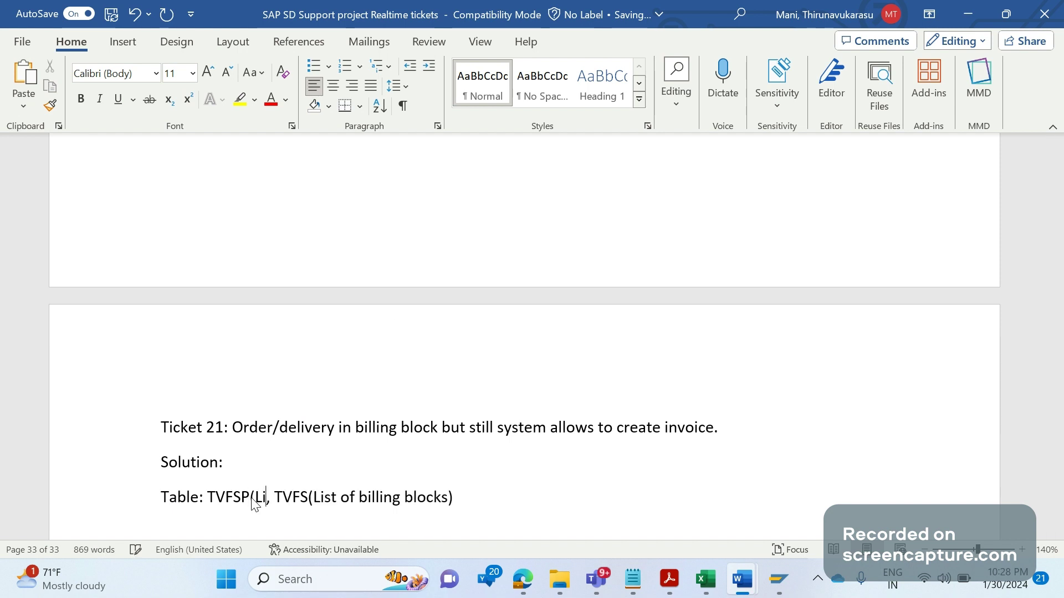
text(st of b)
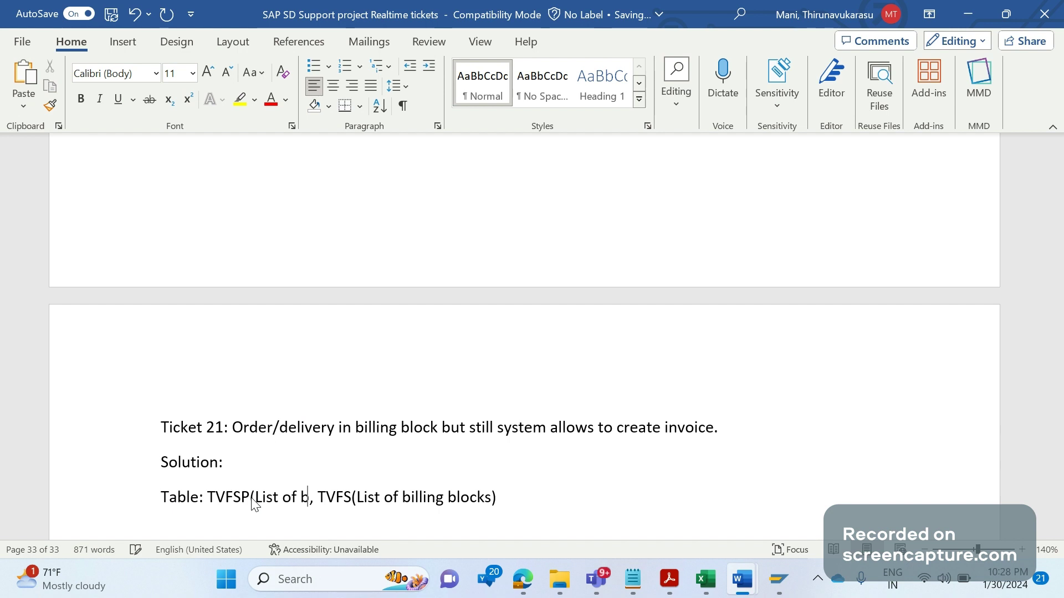
text(illing b)
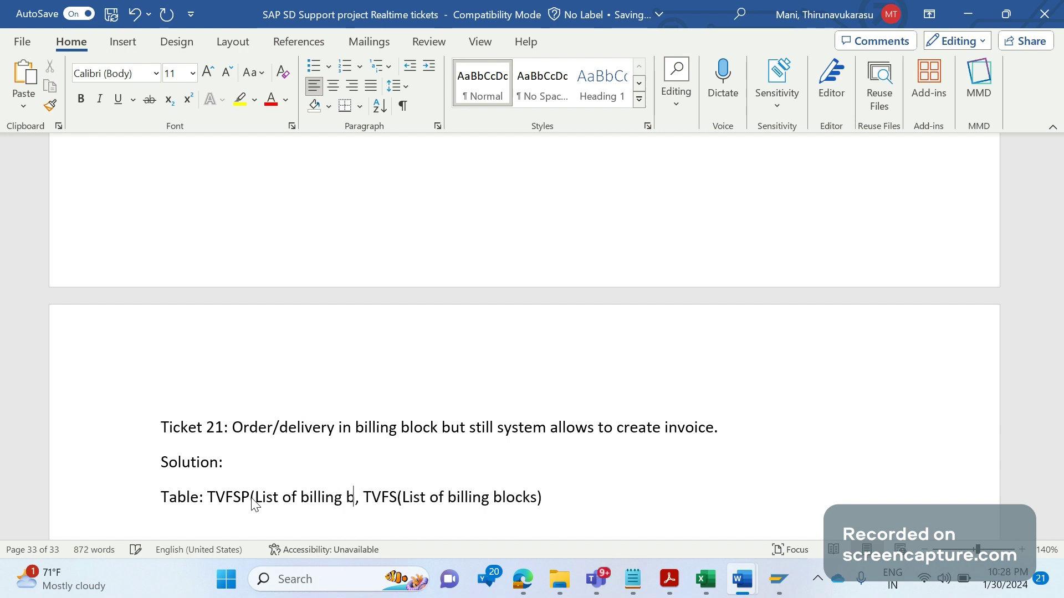
text(locks as)
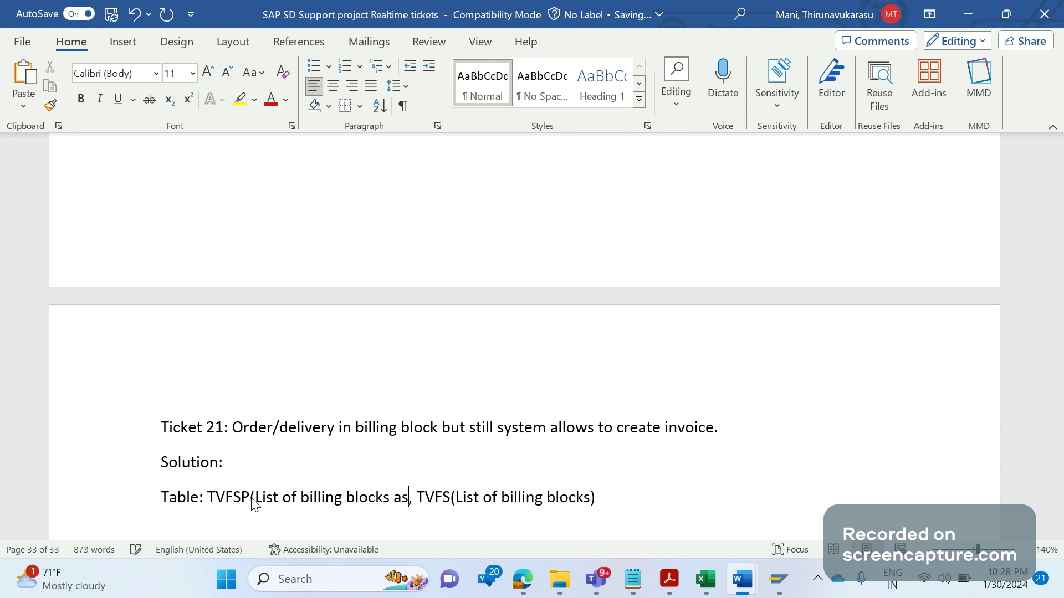
text(signed to bi)
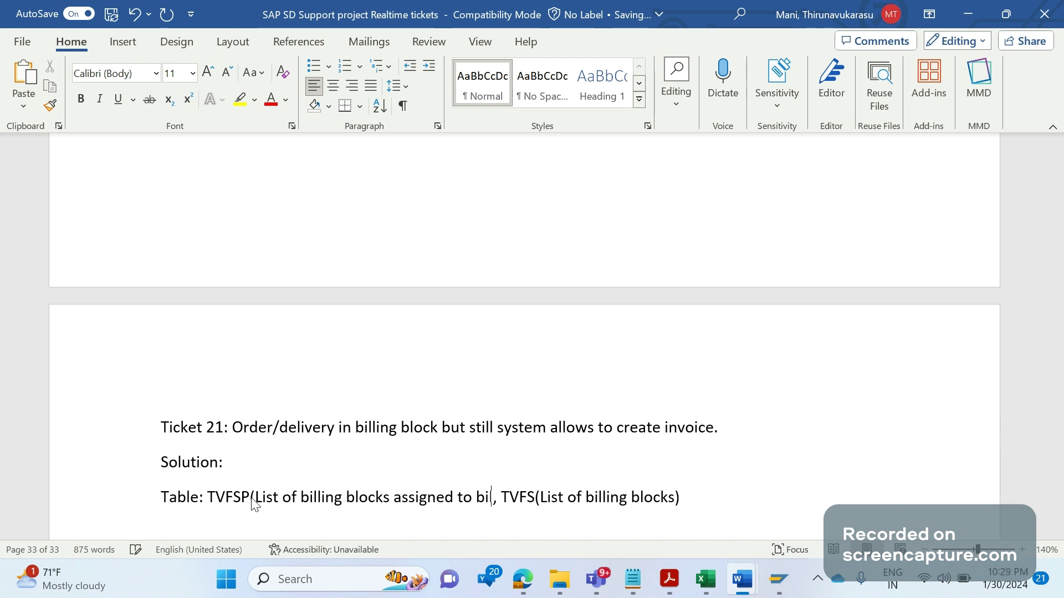
text(lling yp)
key(BackSpace)
key(BackSpace)
Step: Finish the TVFSP note and list the 11 TVFS reasons, 01 Calculation missing to 99 Approval Required
text(ty)
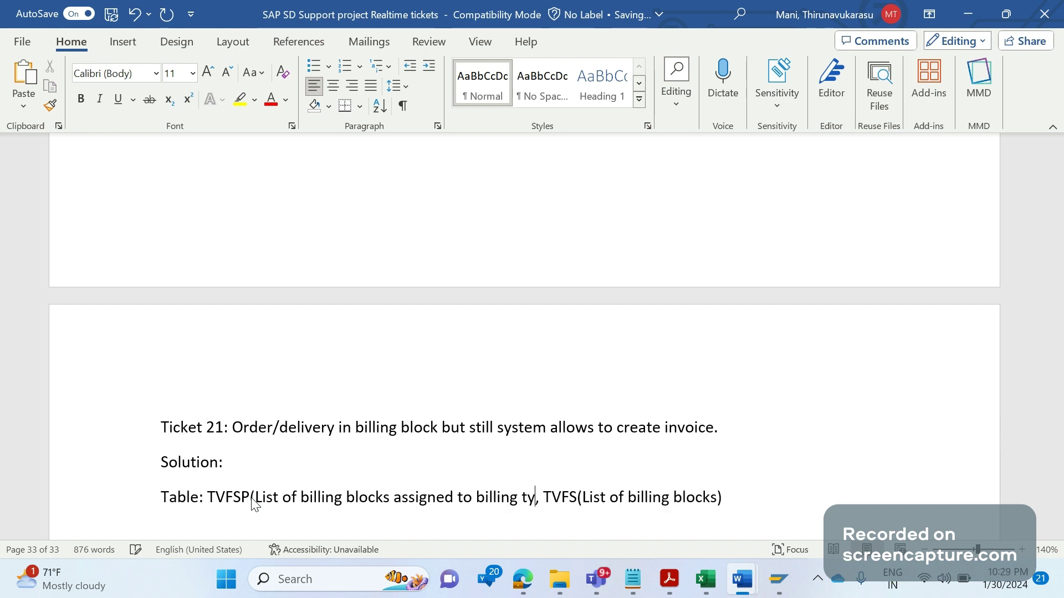
text(pe))
key(alt+Tab)
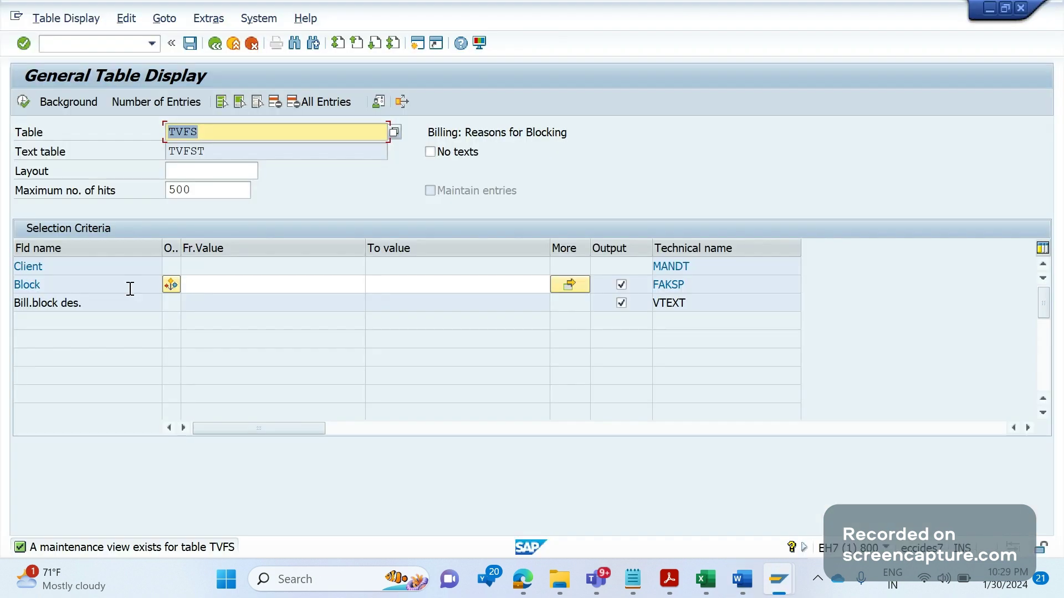
click(25, 102)
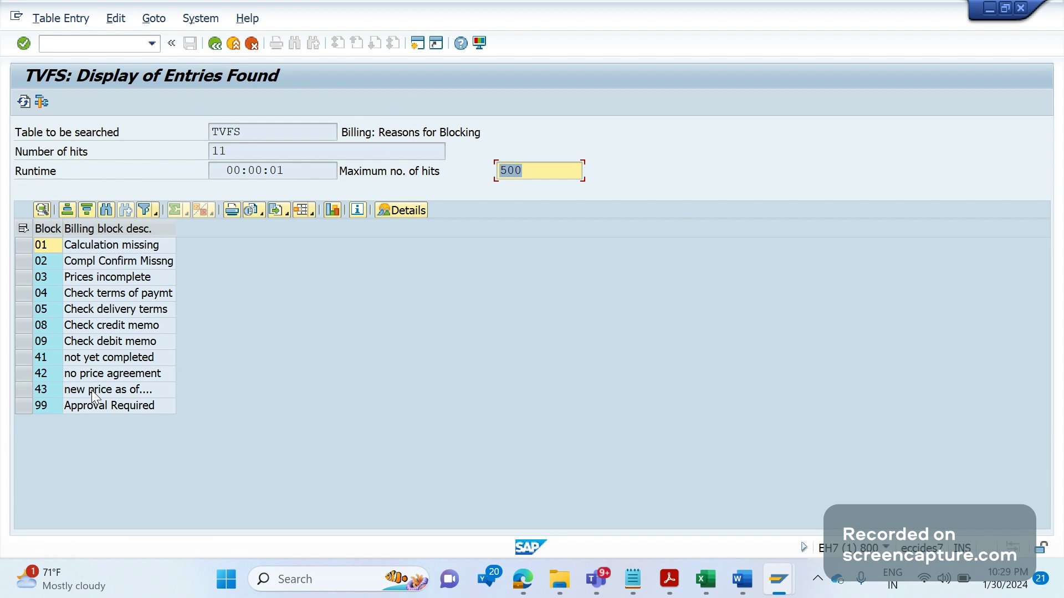
Step: Separate TVFSP from its opening parenthesis in the notes, then return to the TVFS list
key(alt+Tab)
double_click(224, 497)
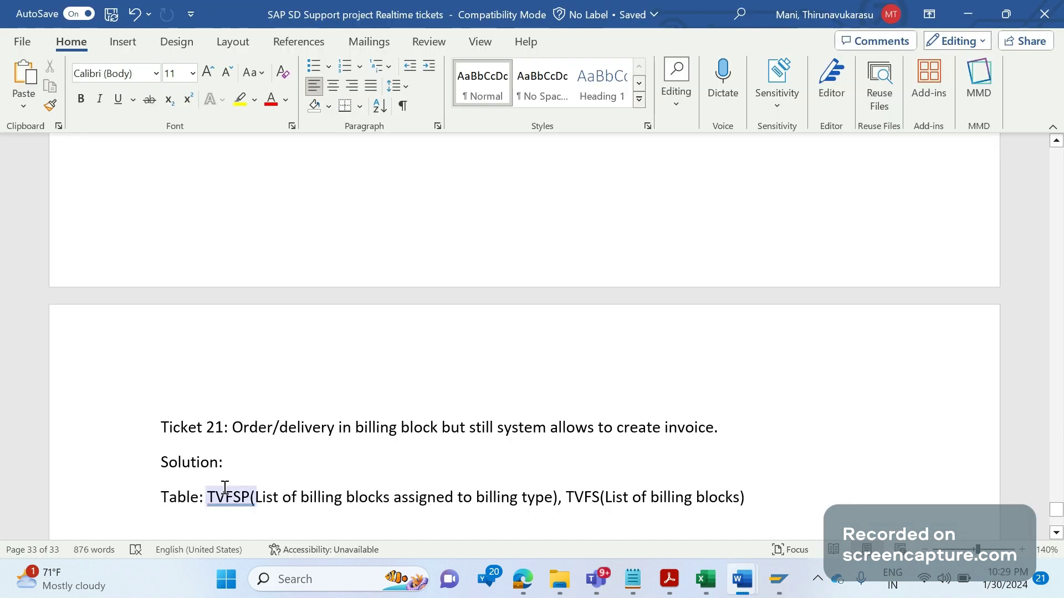
click(251, 497)
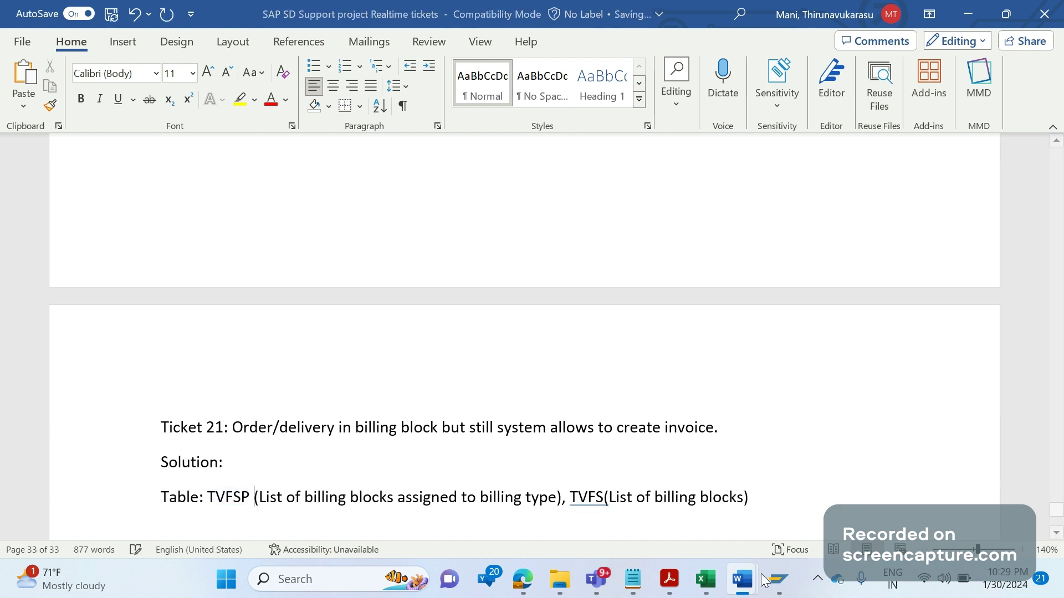
click(778, 579)
click(821, 514)
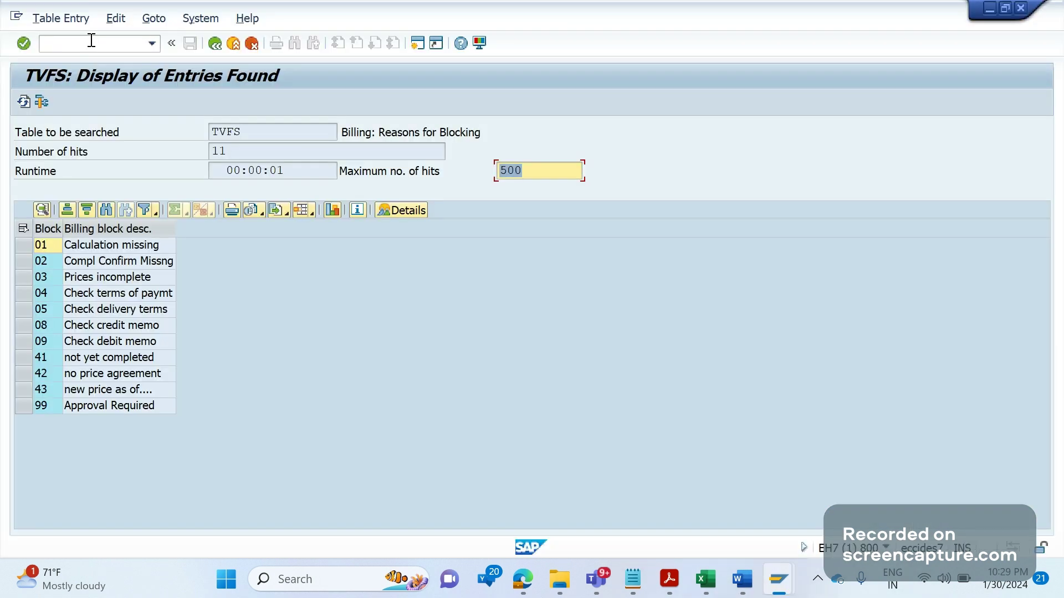
Step: Open transaction VTFL in a new session with /oVTFL
click(91, 42)
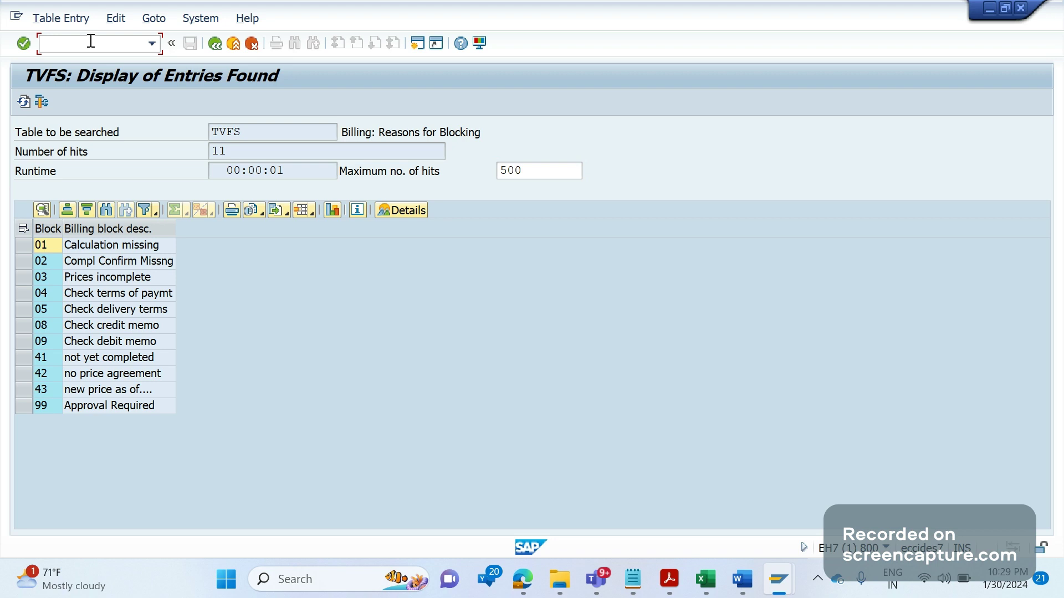
text(/ovtfl)
key(Return)
Step: Add the line 'Tcode: VTFL (Delivery related billing copy controls' below the Table line
key(alt+Tab)
key(alt+Tab)
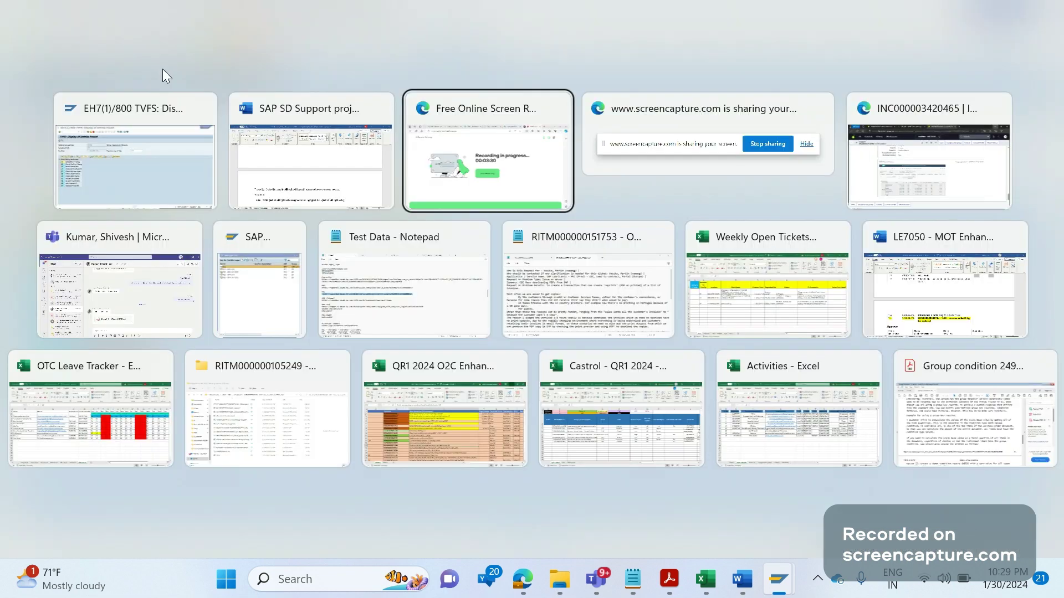
key(alt+shift+Tab)
click(765, 490)
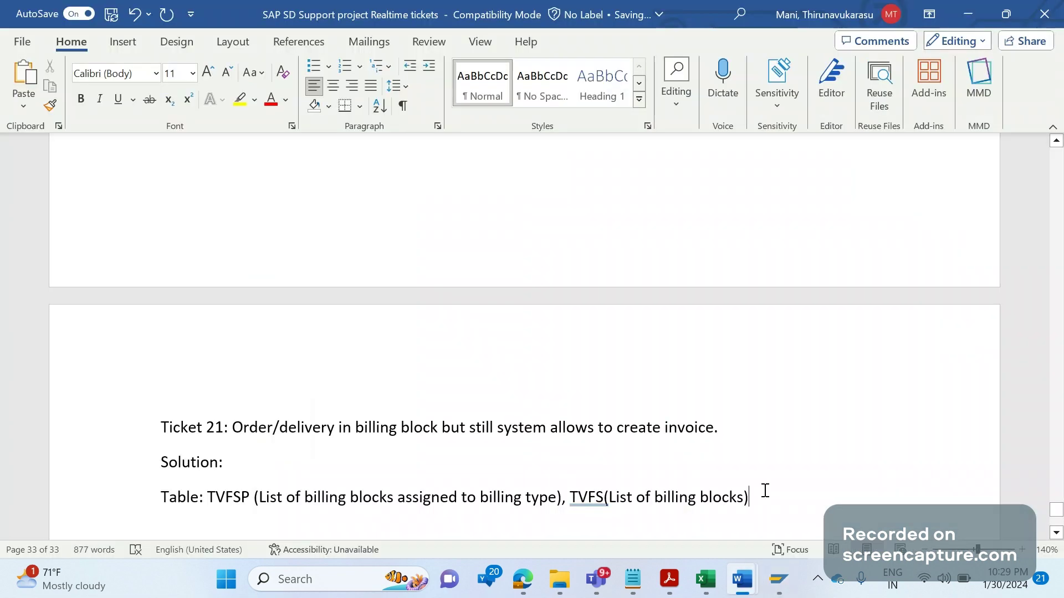
key(Return)
text(Tcode)
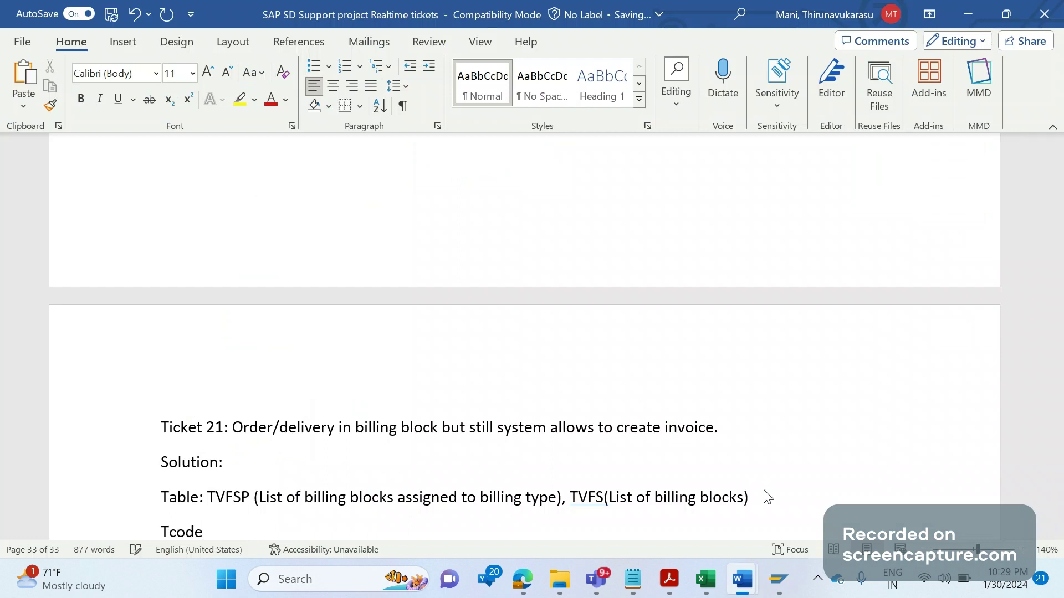
text(: VTFL (Delv)
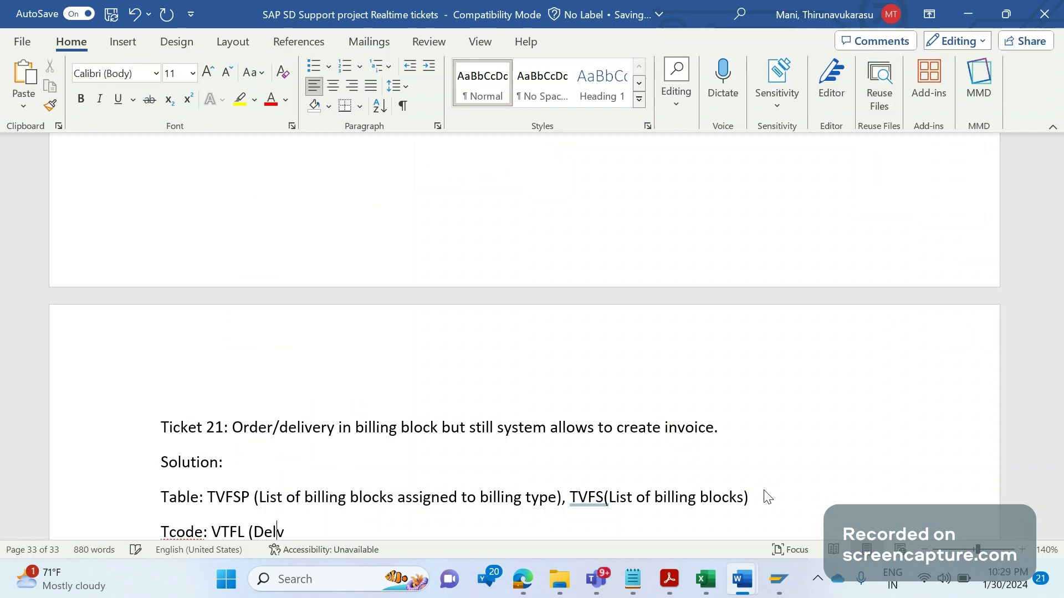
text(i)
key(End)
text(er)
key(BackSpace)
text(y related )
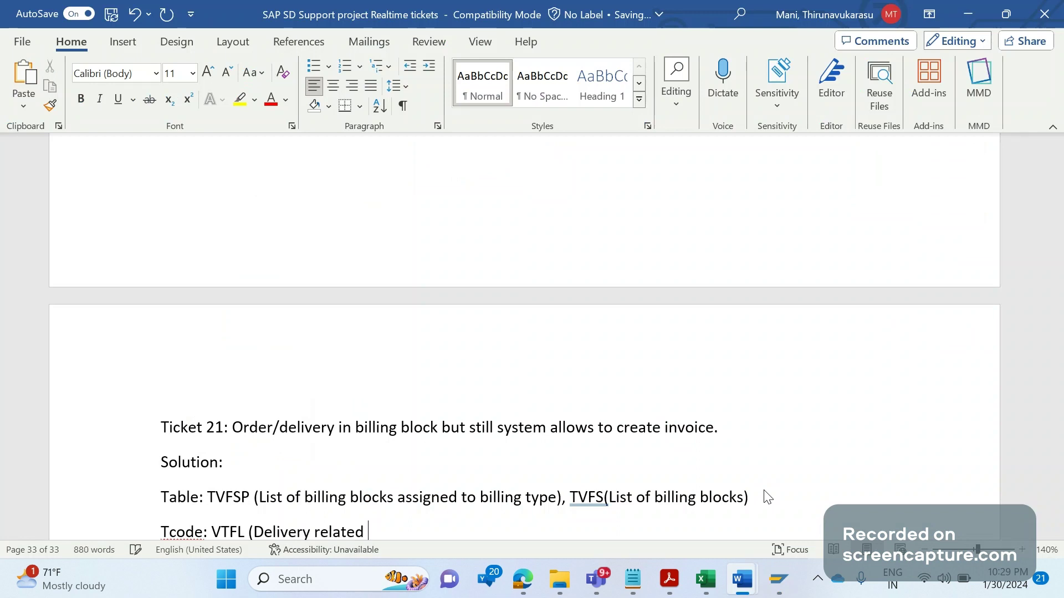
text(billing copy controls)
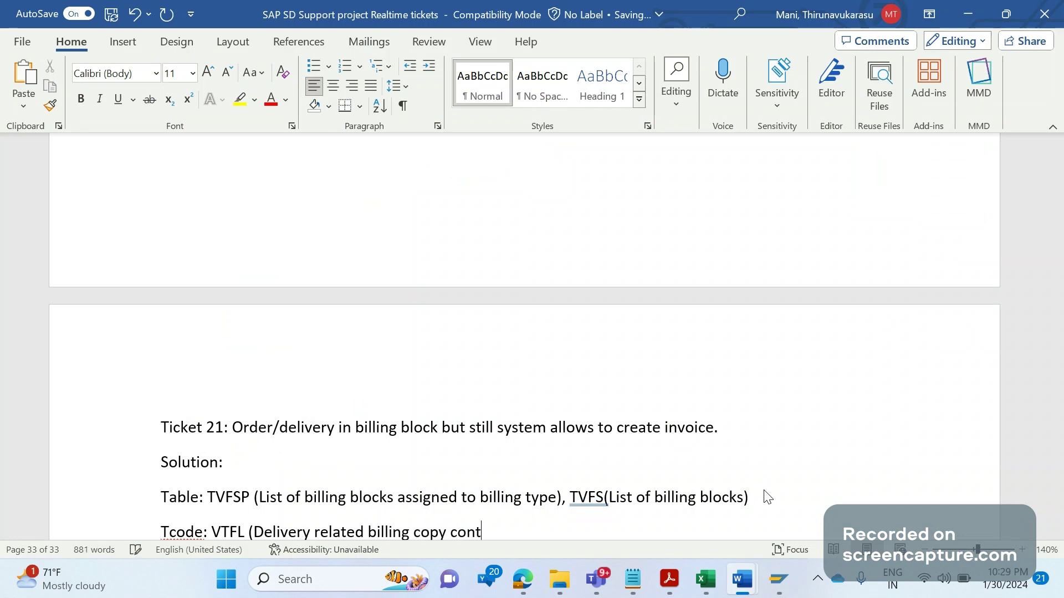
Step: In VTFL, position to billing type F2 from delivery type LF
key(super+Tab)
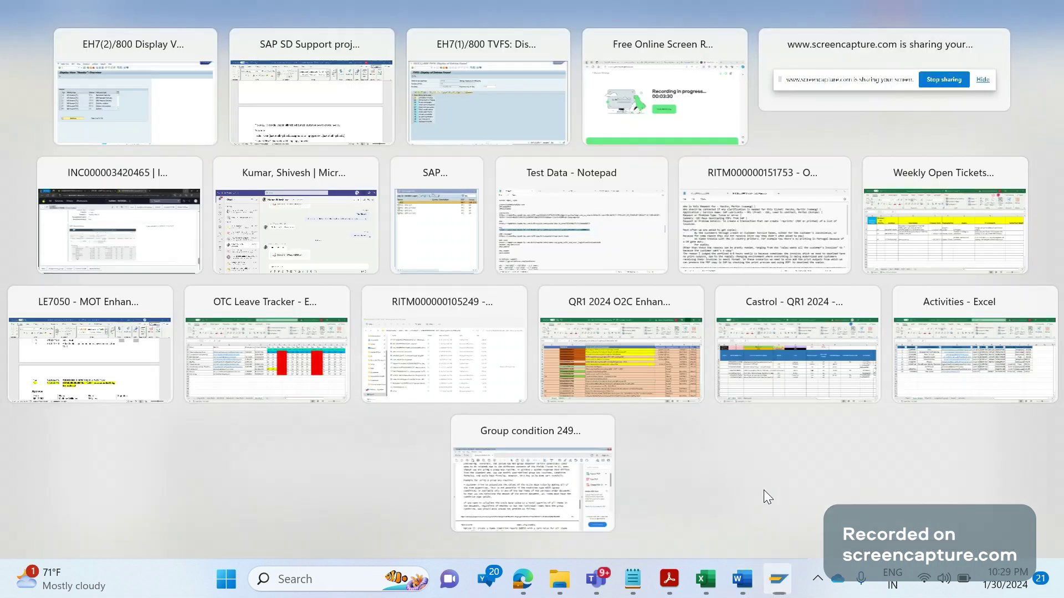
key(Return)
click(324, 382)
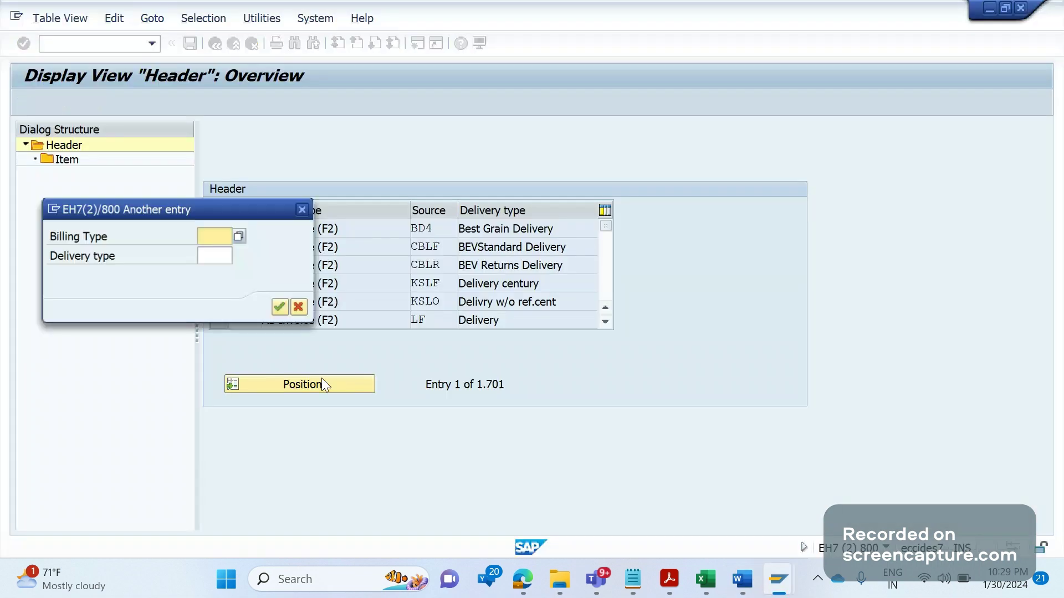
text(F2)
key(Tab)
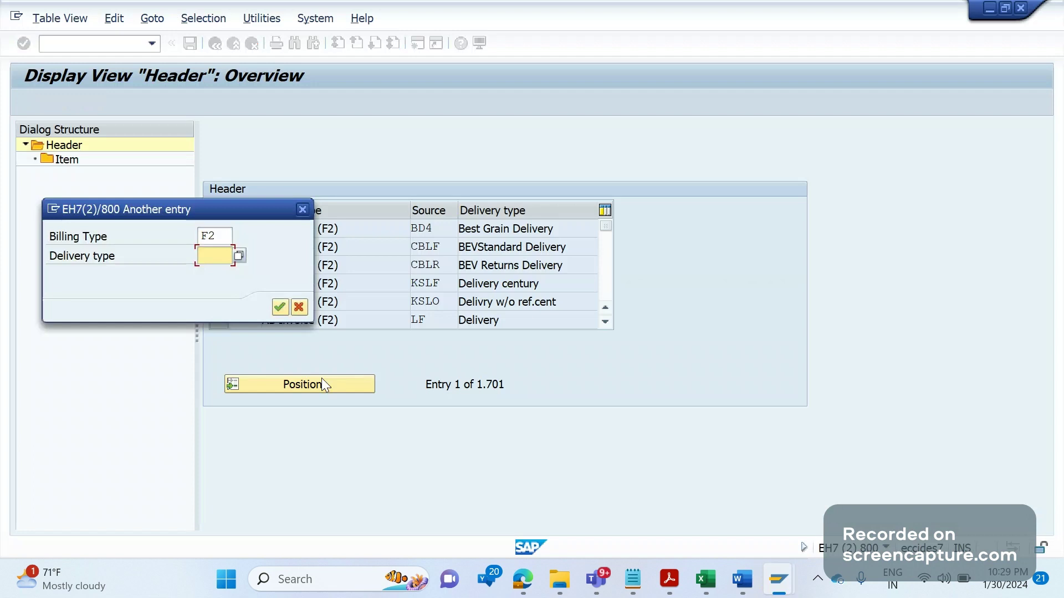
text(LF)
key(Return)
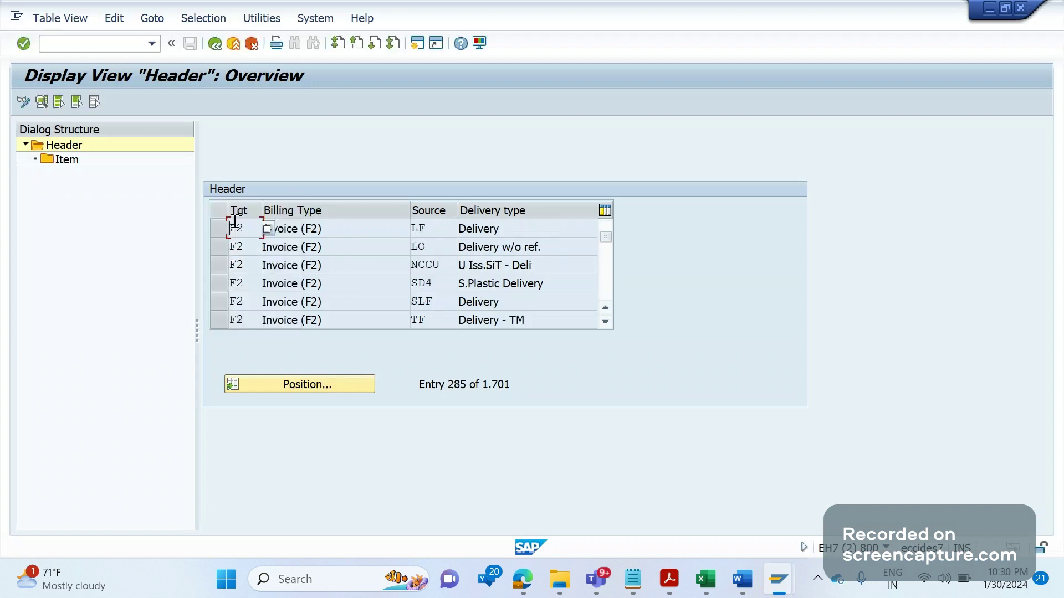
Step: Open the F2-from-LF header details and display the source of copying requirement 003 Header/Dlv-related
double_click(238, 229)
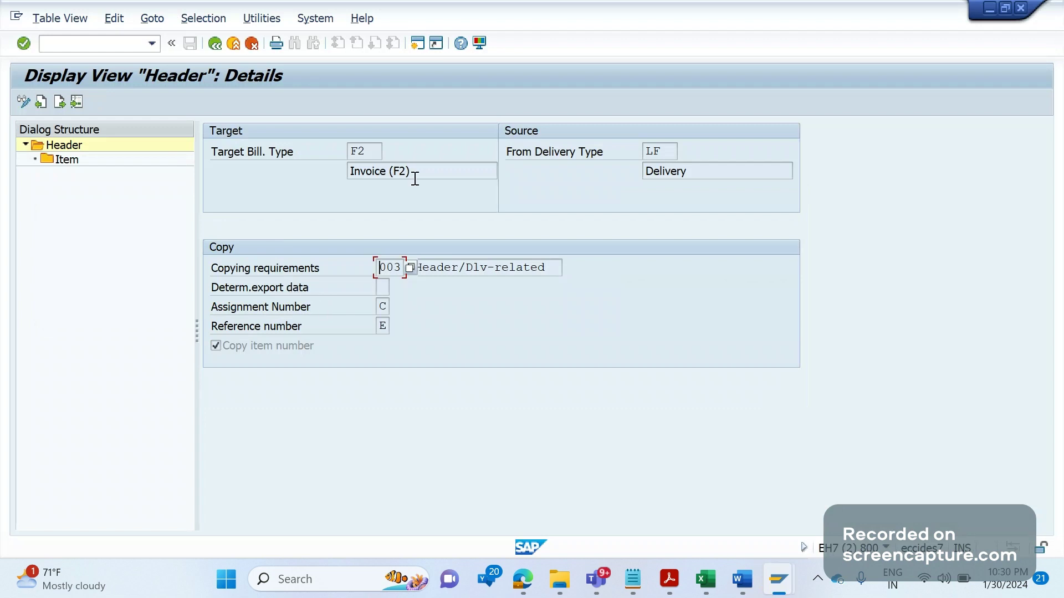
click(451, 271)
click(407, 271)
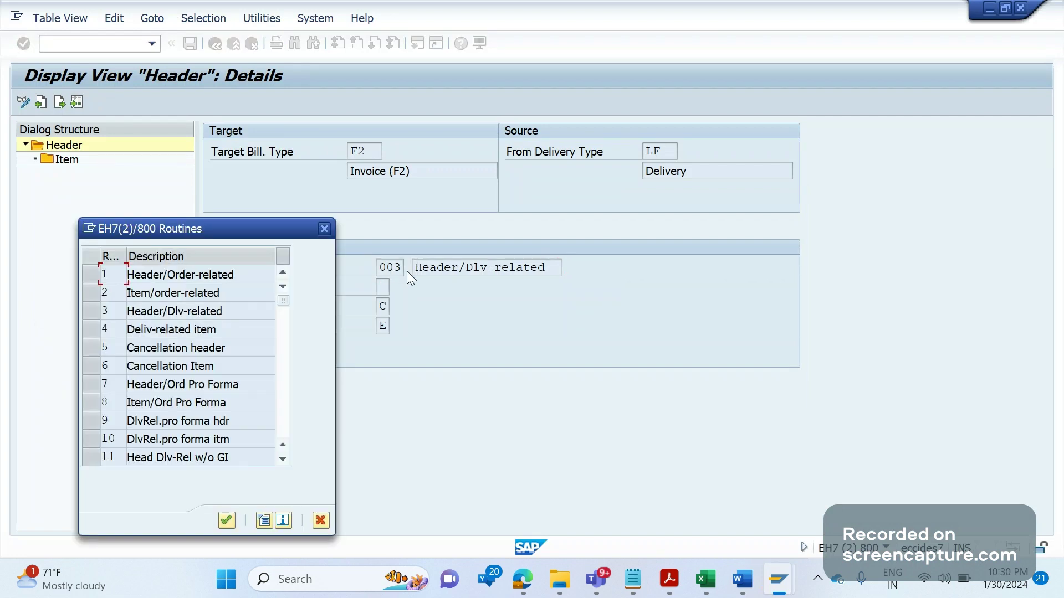
click(92, 314)
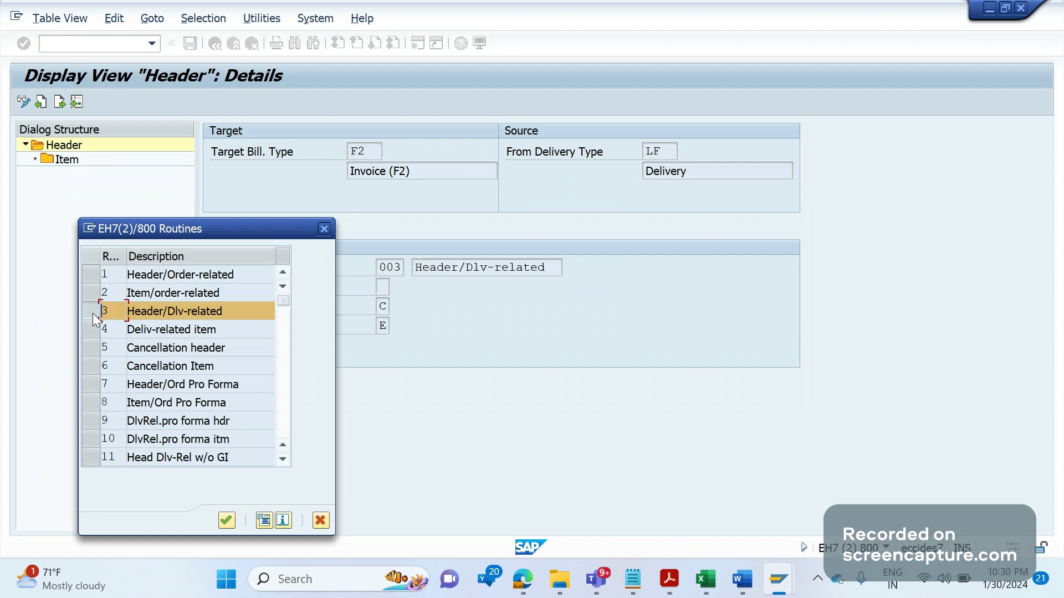
click(264, 521)
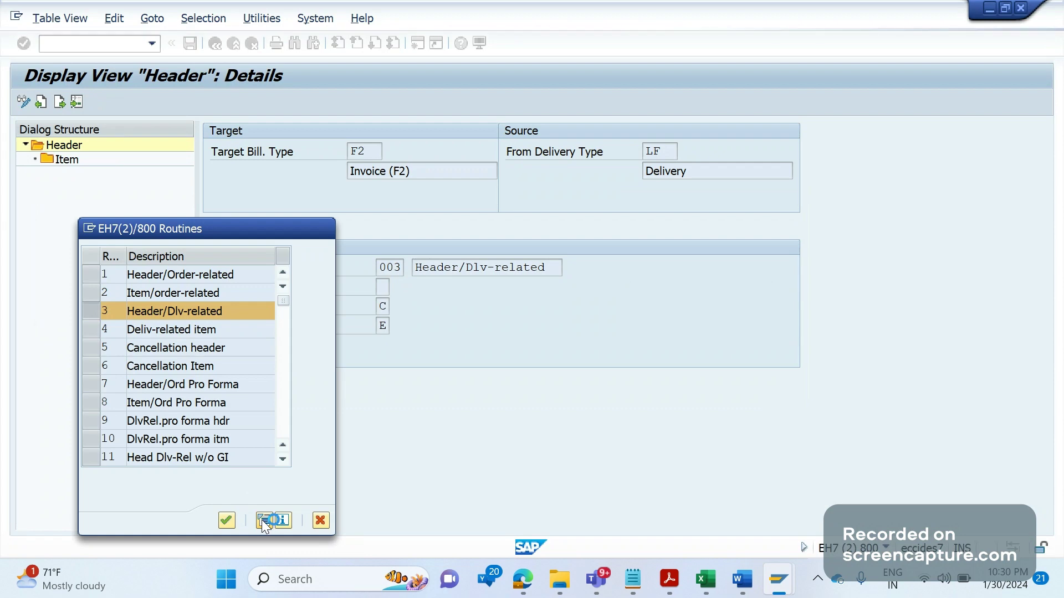
click(389, 443)
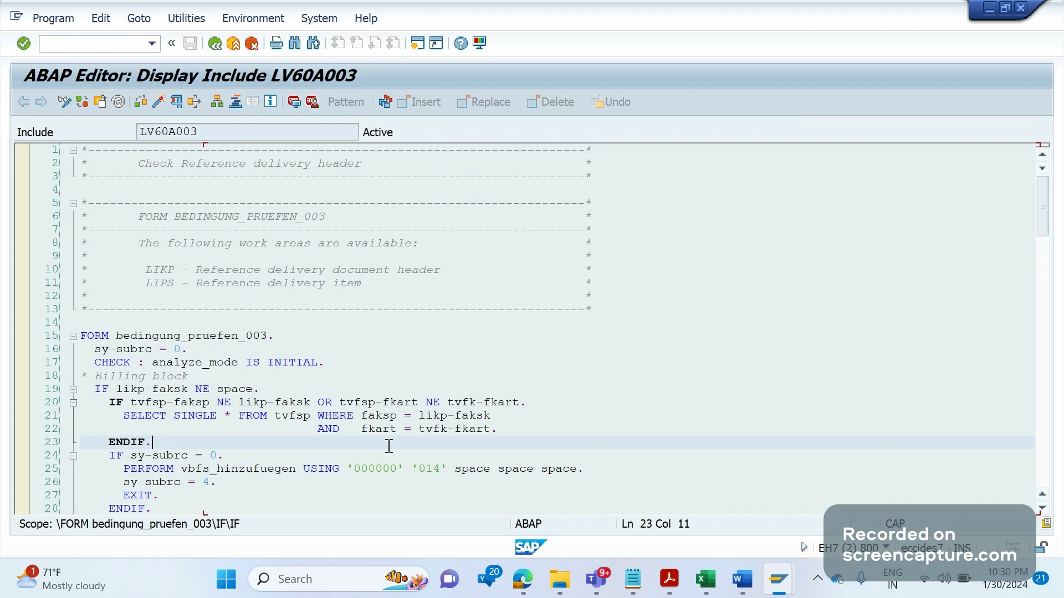
key(Down)
key(Down)
key(Down)
key(Down)
key(Down)
key(Down)
key(Down)
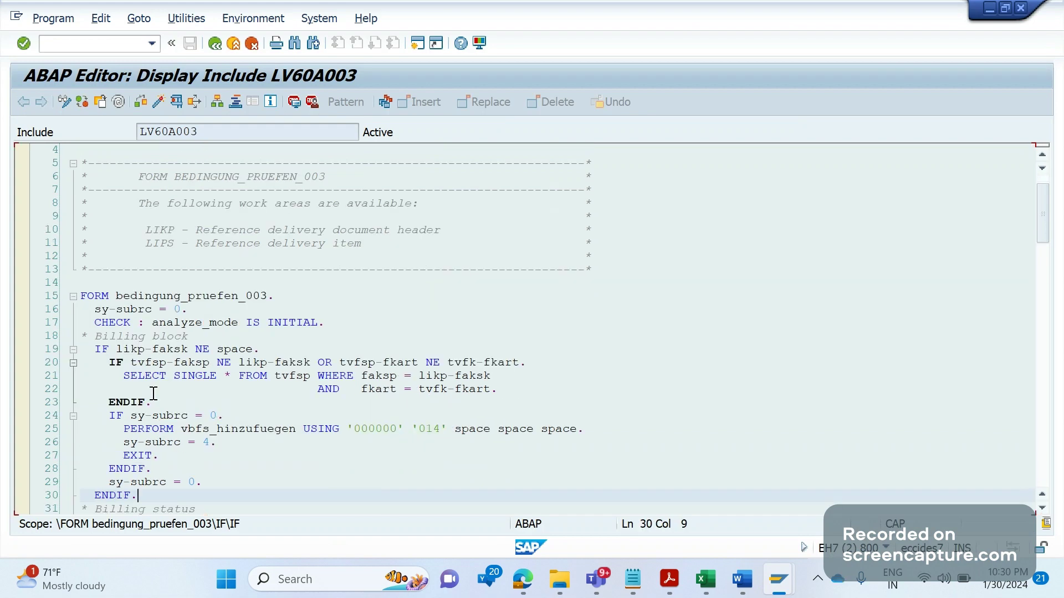
drag(275, 375, 309, 381)
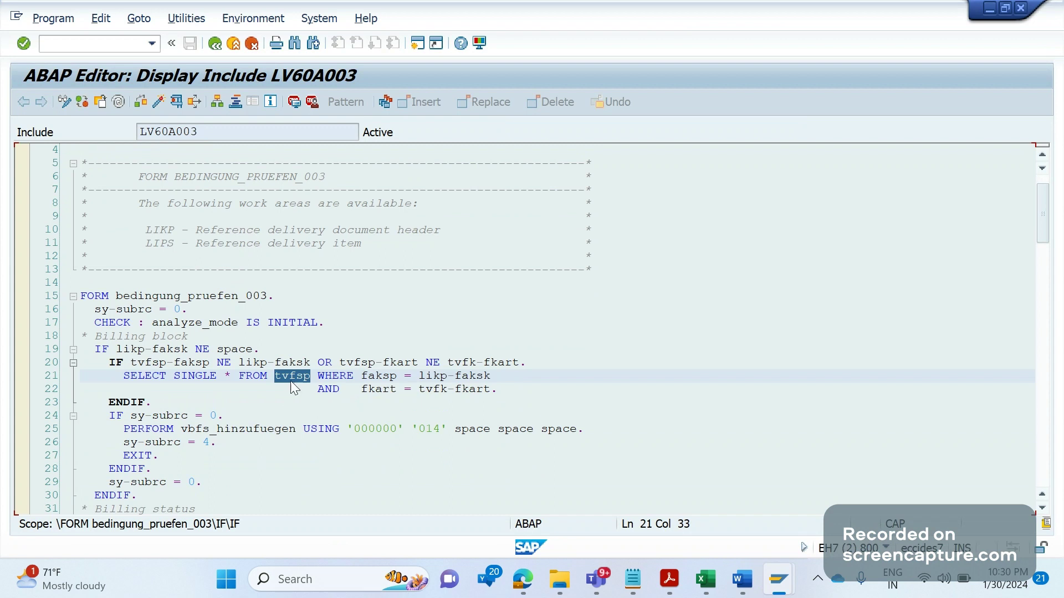
drag(492, 377, 419, 377)
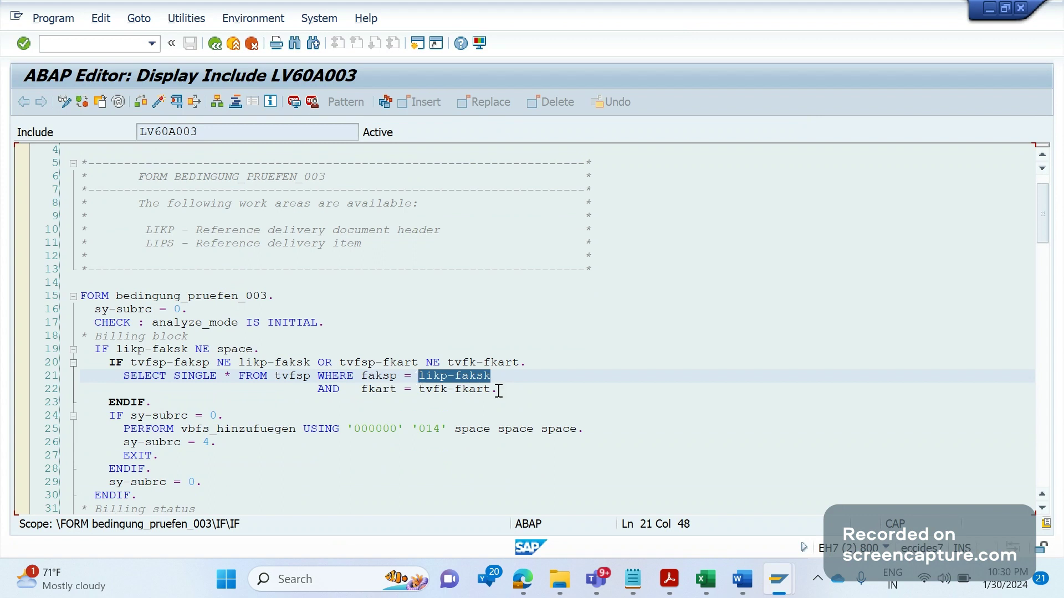
drag(498, 390, 419, 391)
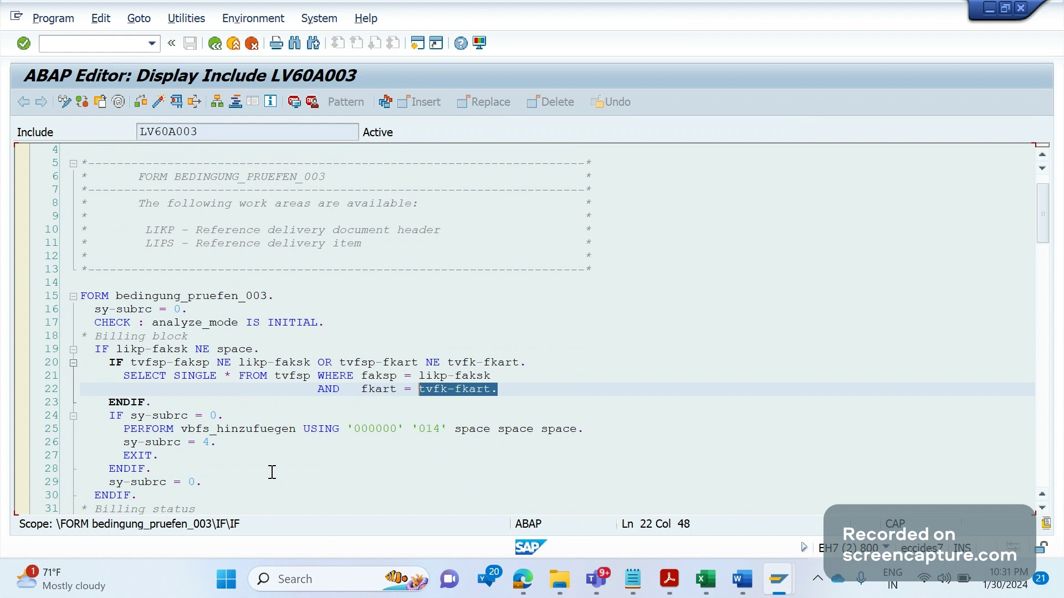
click(272, 472)
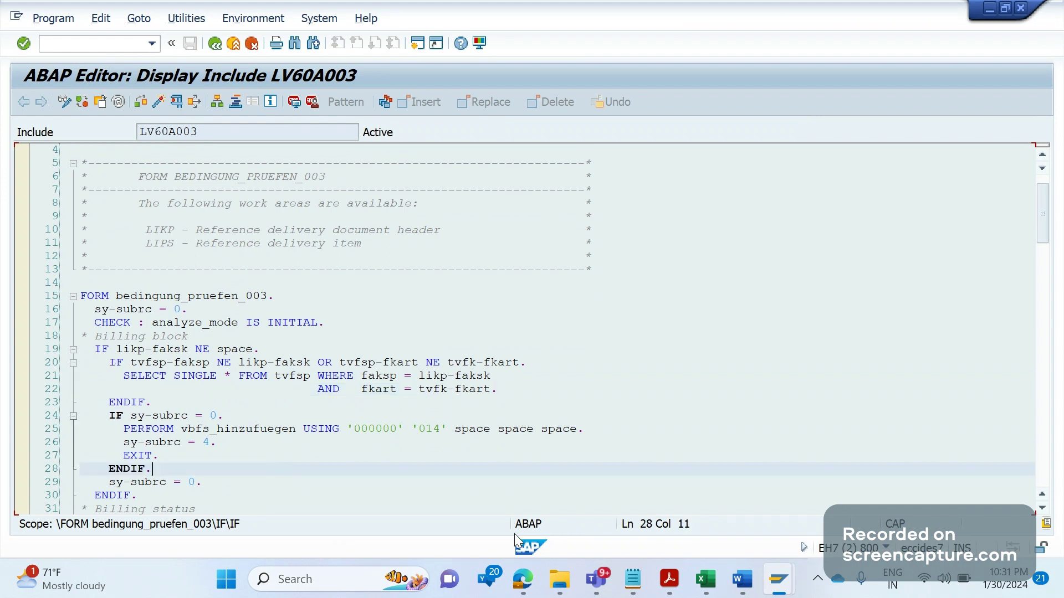
Step: Launch Snipping Tool and capture the LV60A003 ABAP code area
click(342, 579)
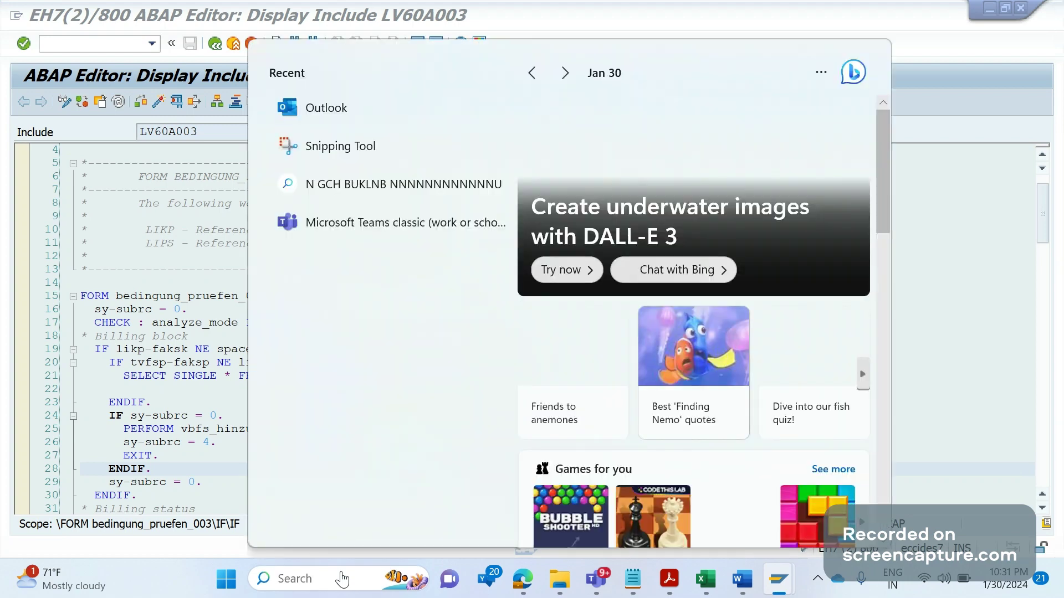
text(SNIP)
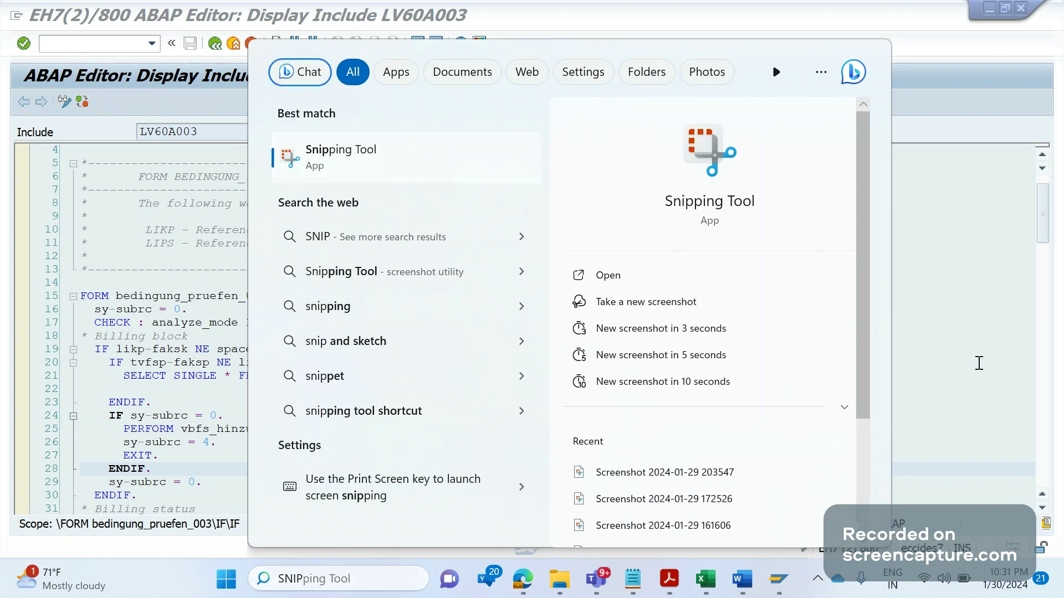
click(979, 362)
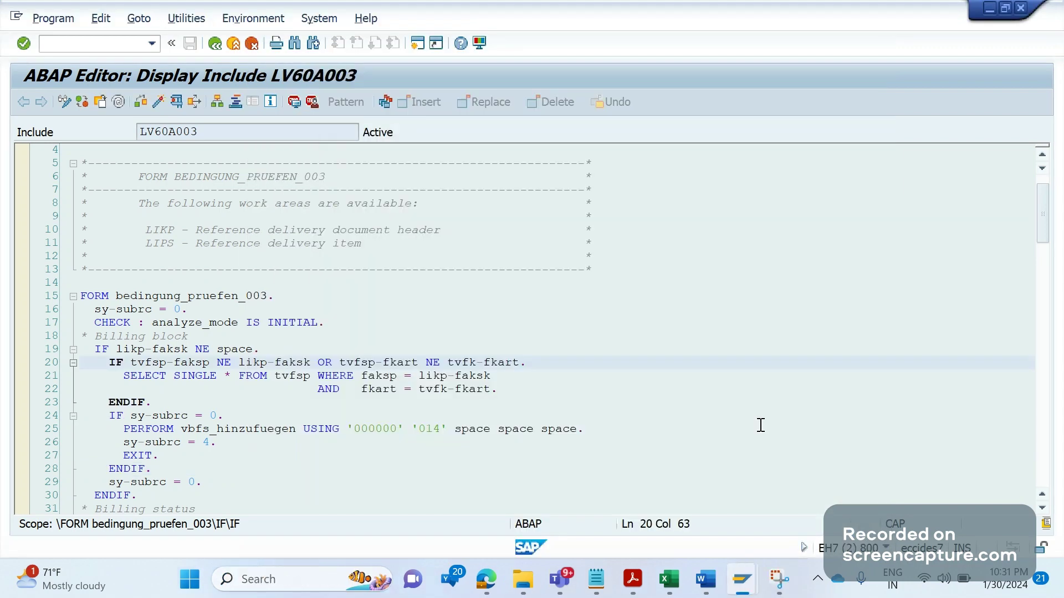
click(779, 586)
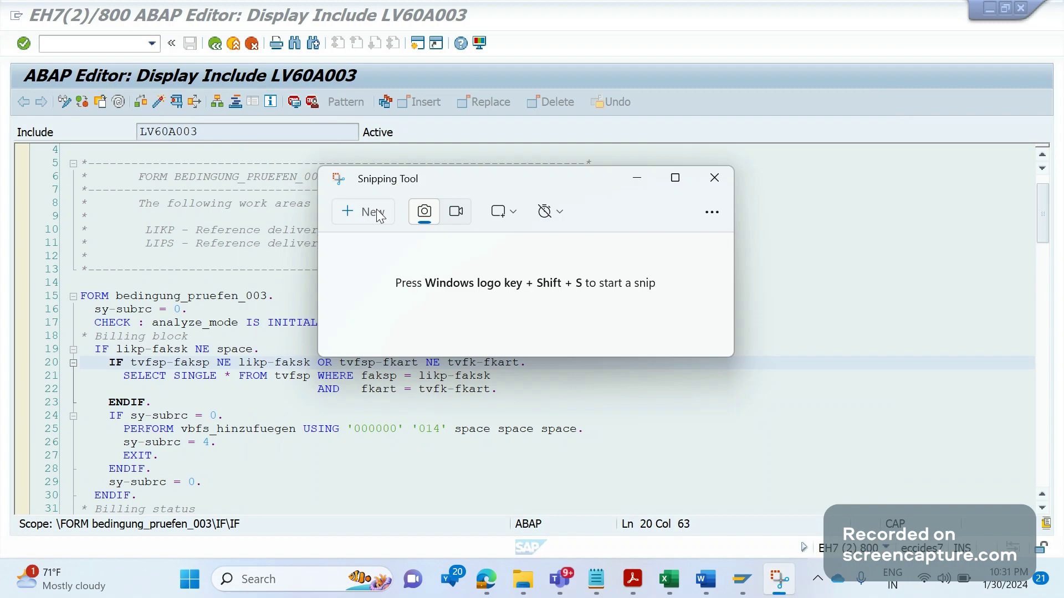
key(super+shift+s)
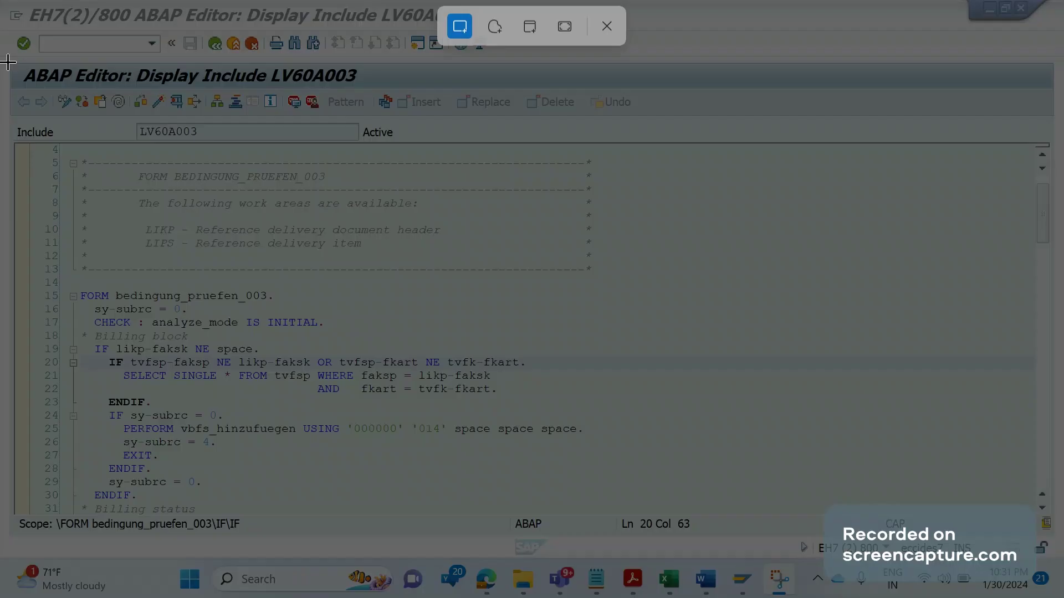
drag(8, 62, 736, 545)
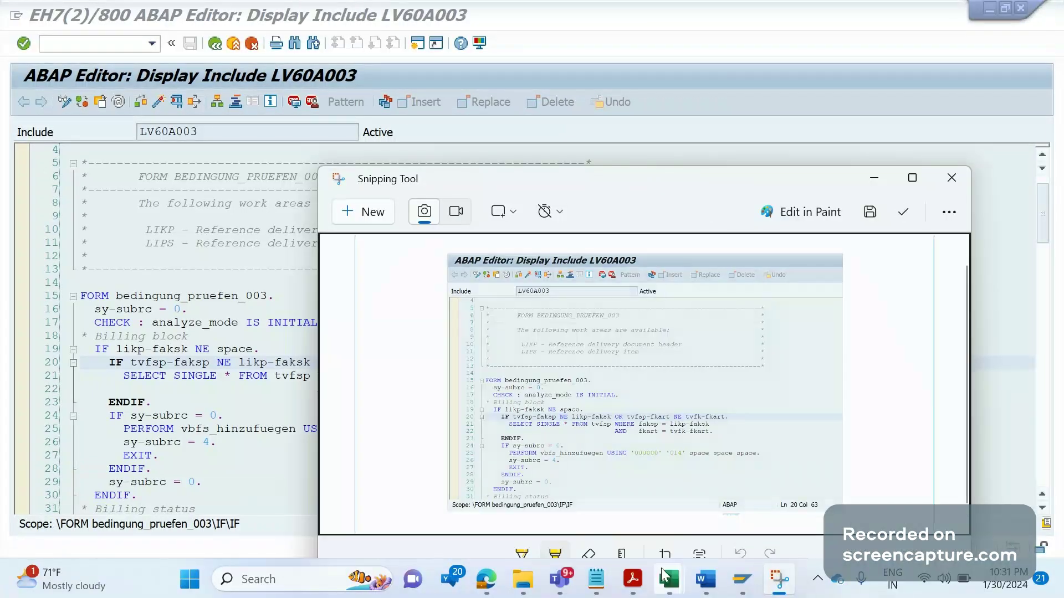
Step: Paste the code screenshot into the Ticket 21 Word notes and return to SAP
mouse_move(706, 579)
click(800, 503)
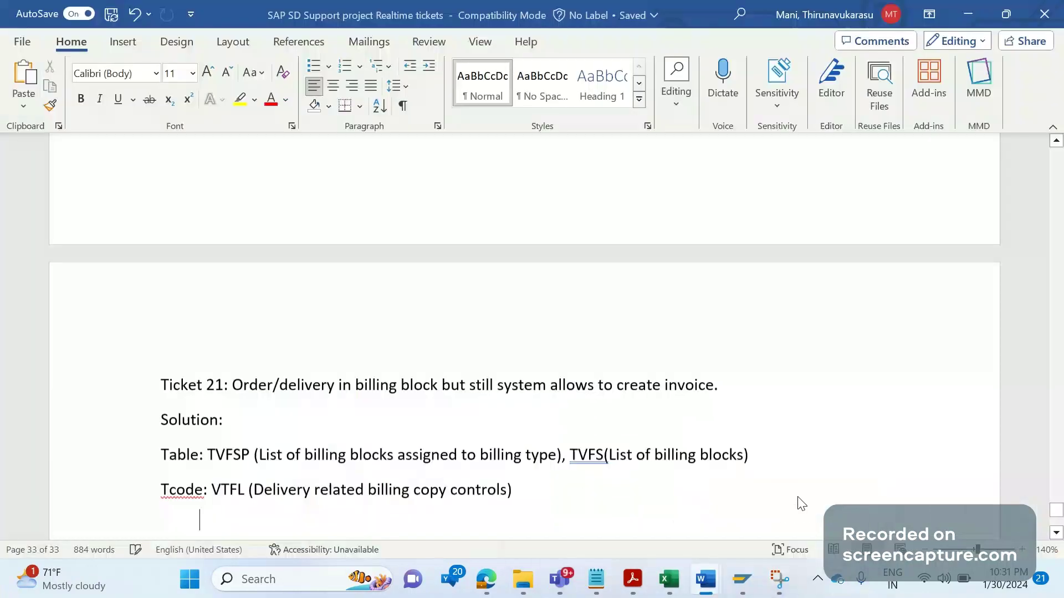
key(ctrl+v)
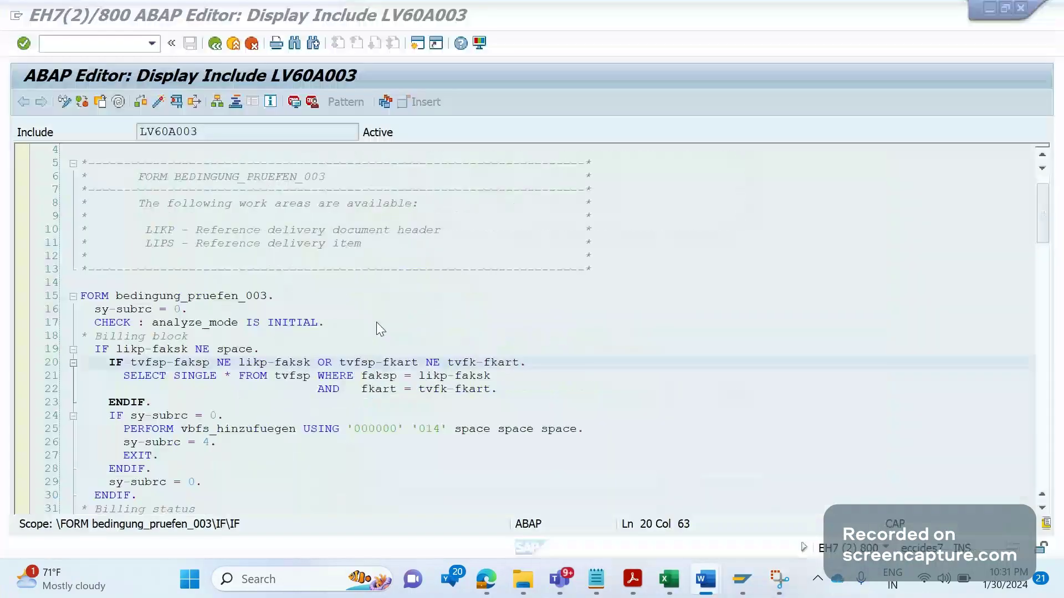
key(alt+Tab)
Step: From the Routines list, display the code of routine 4 Deliv-related item (LV60A004)
click(214, 44)
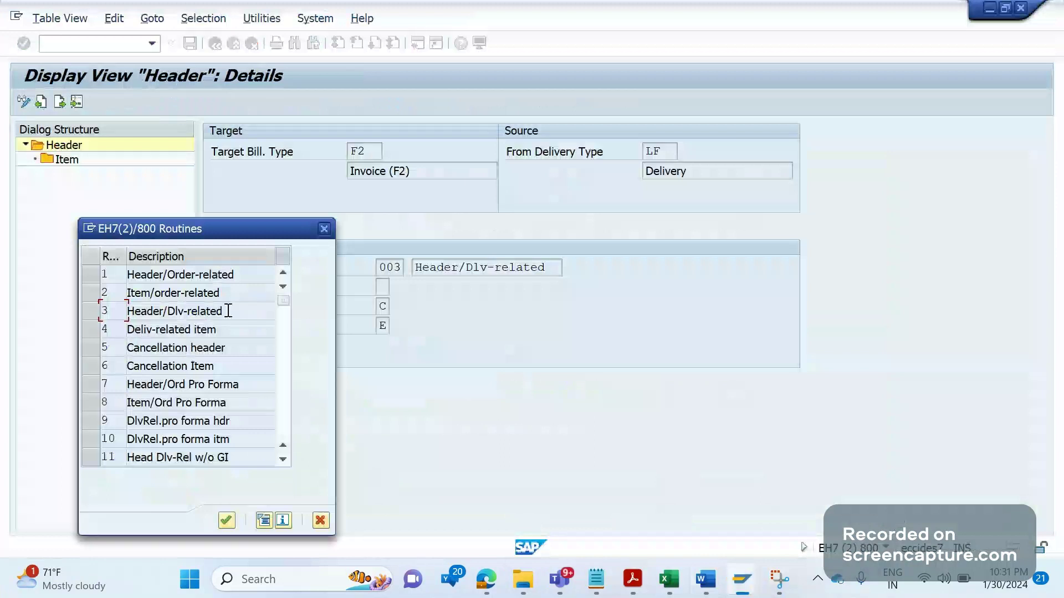
drag(228, 311, 127, 312)
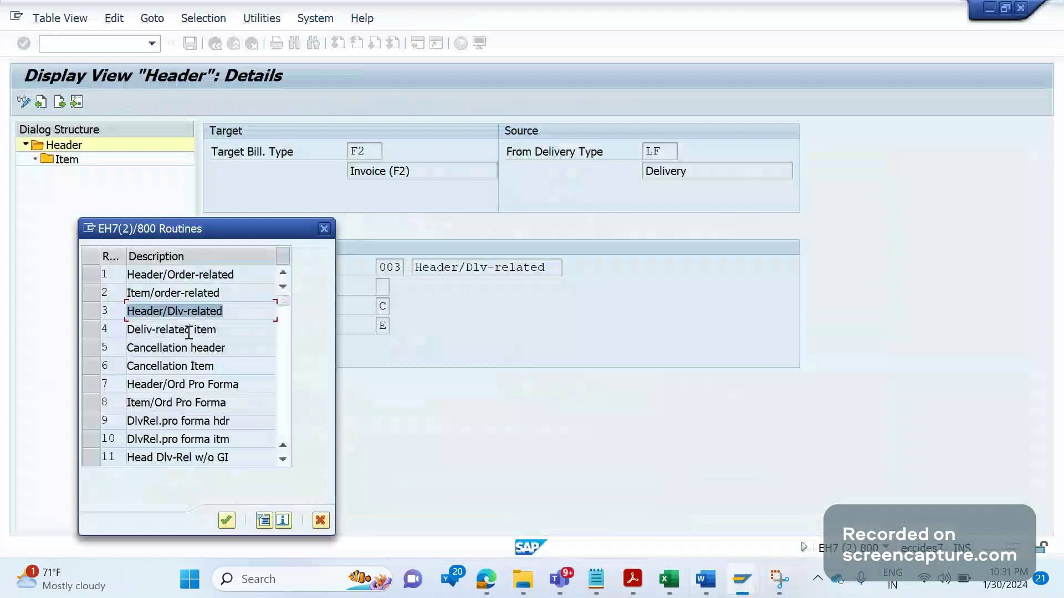
drag(217, 331, 109, 341)
click(91, 337)
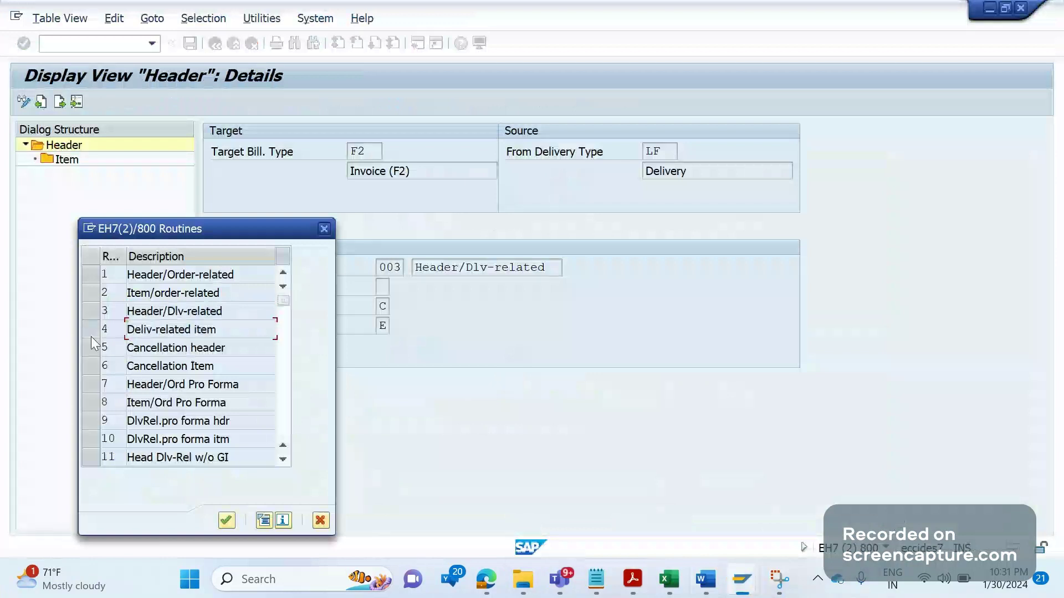
click(91, 337)
click(263, 522)
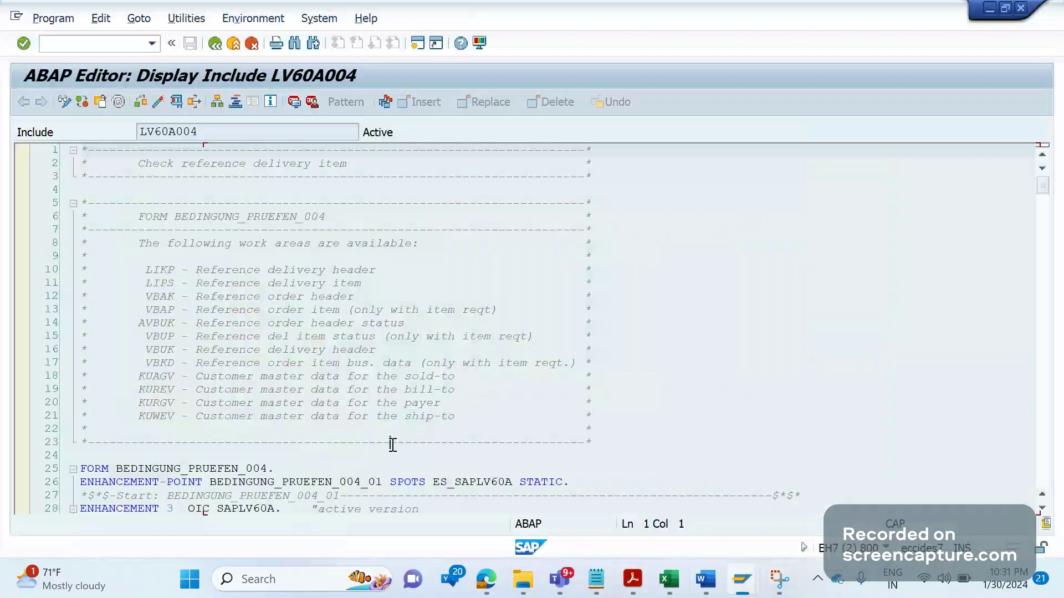
Step: Review the delivery-item billing block fkart condition in LV60A004, then return to the Routines list
scroll(392, 445, down, 9)
click(393, 445)
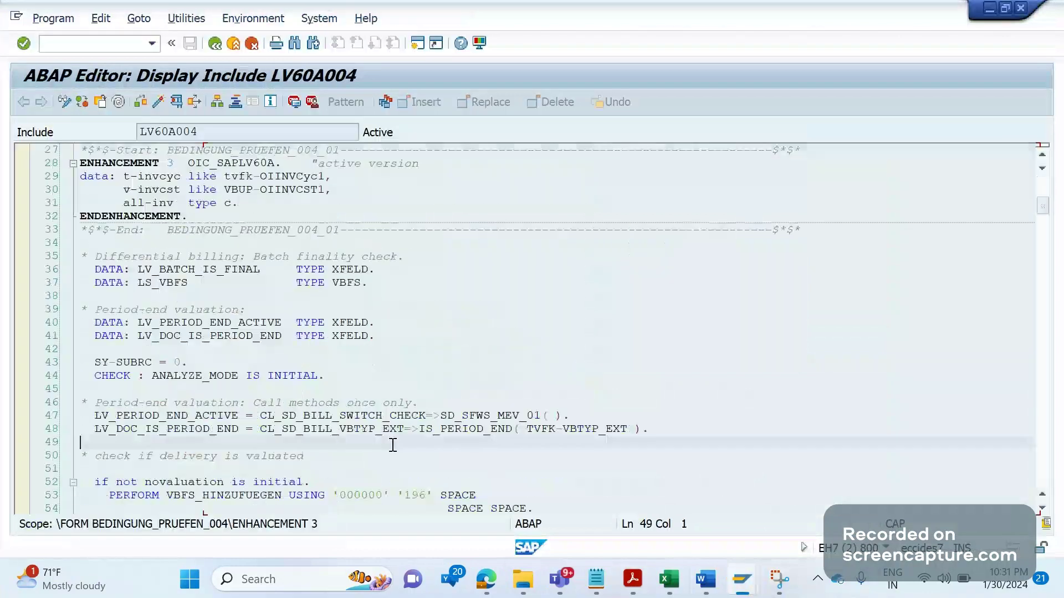
key(Page_Down)
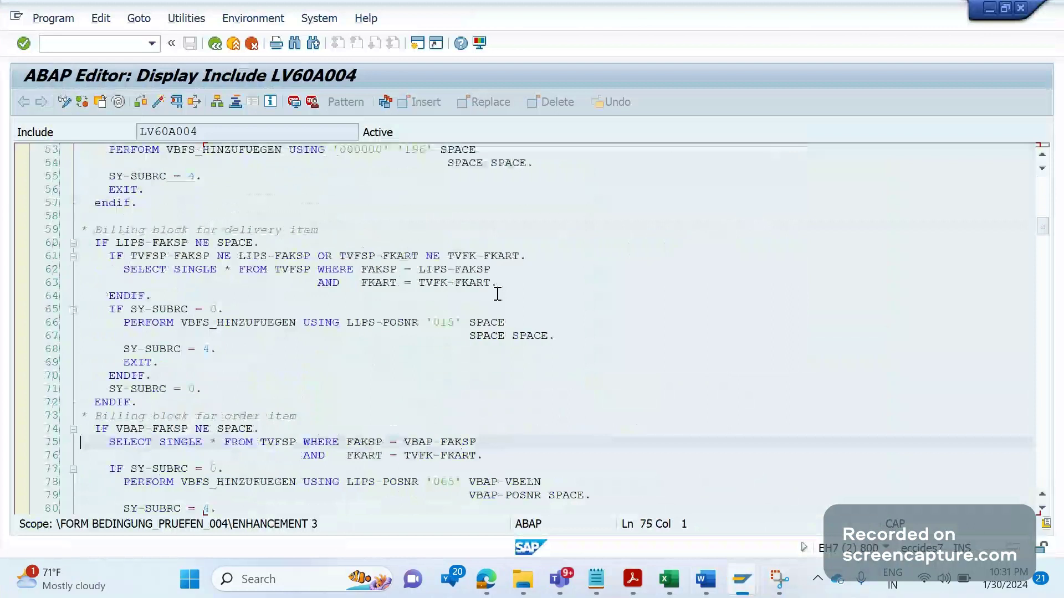
drag(498, 287, 109, 284)
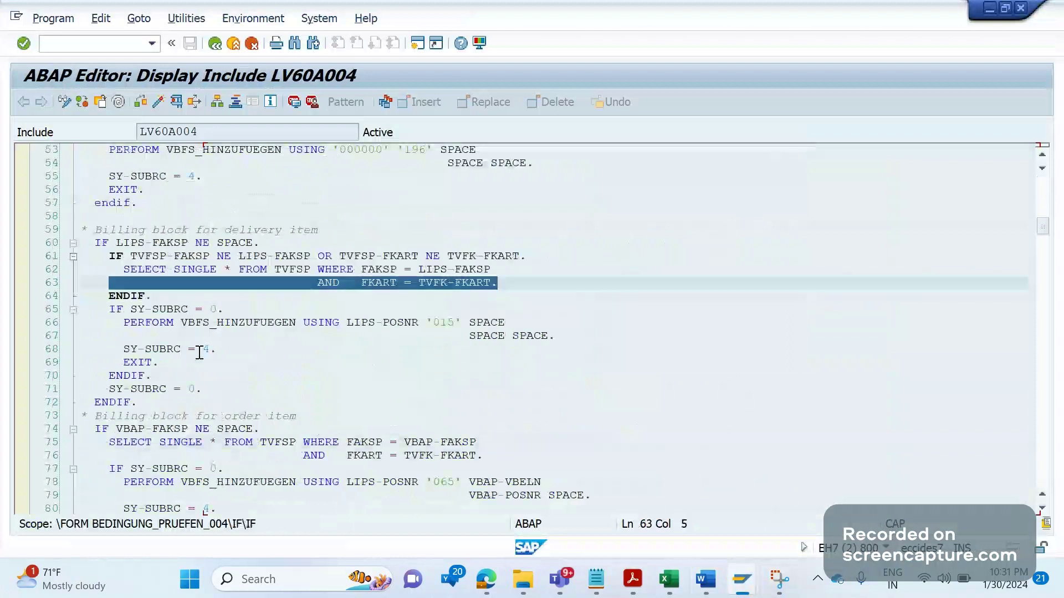
click(218, 358)
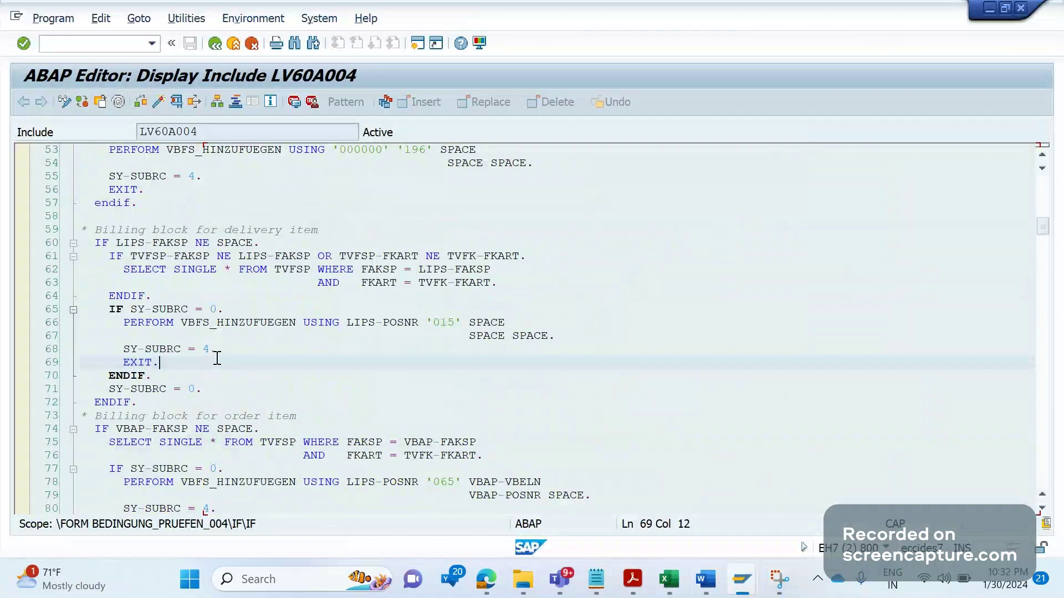
click(216, 44)
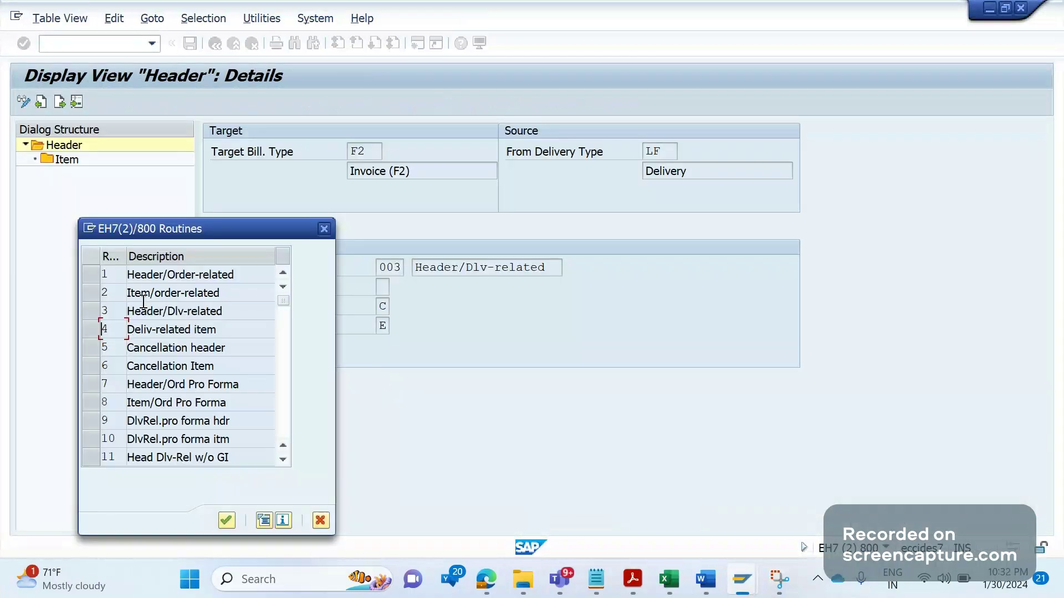
double_click(186, 348)
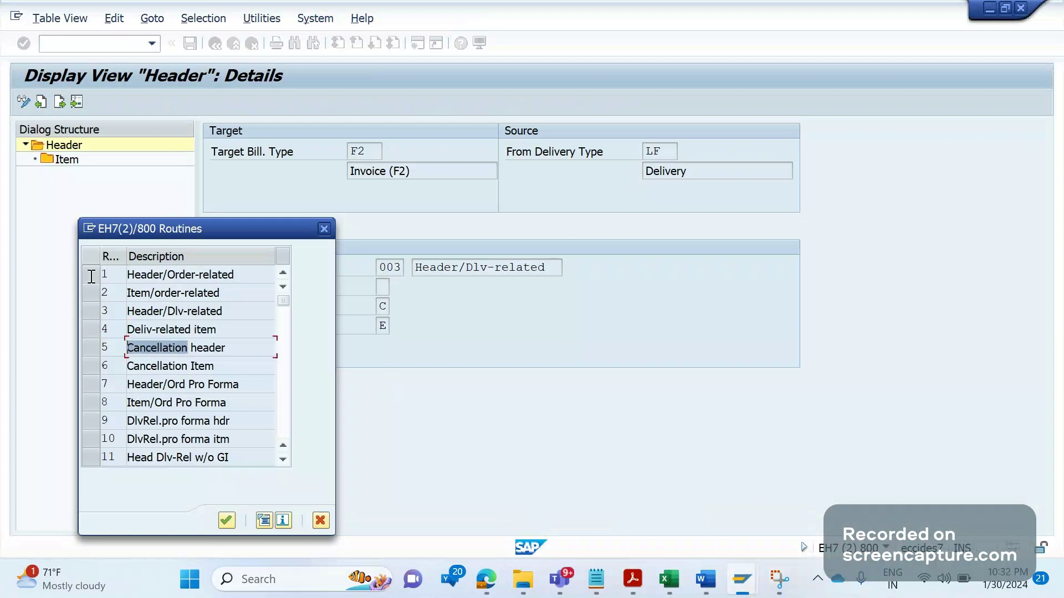
click(90, 276)
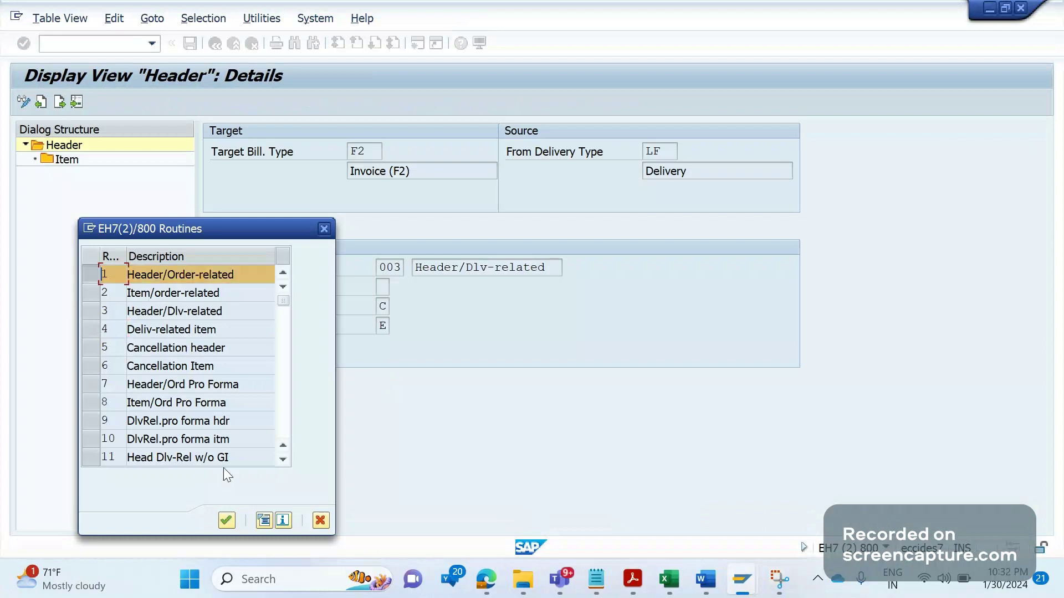
click(265, 521)
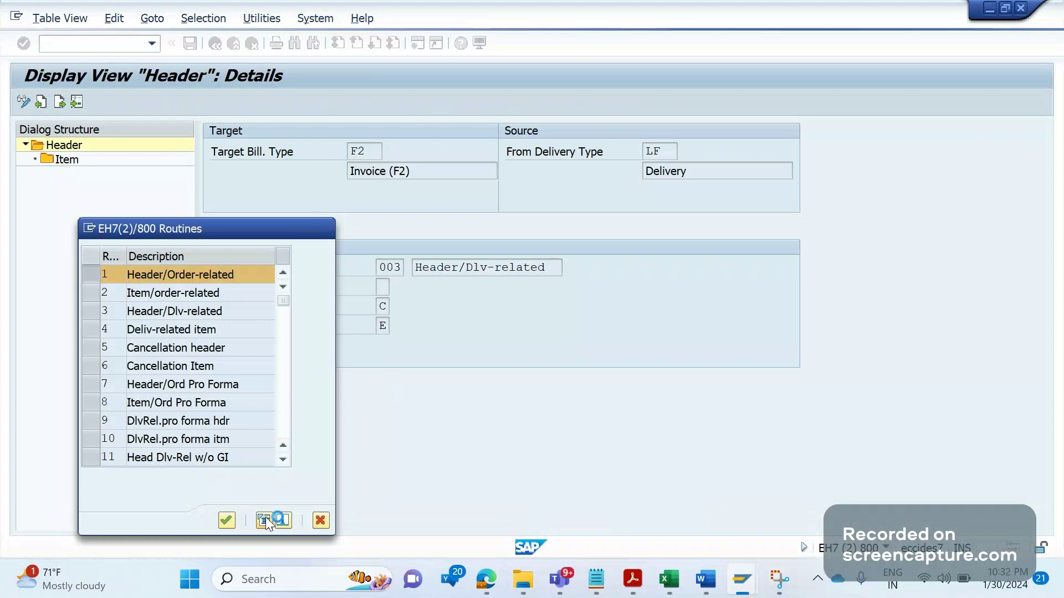
click(339, 441)
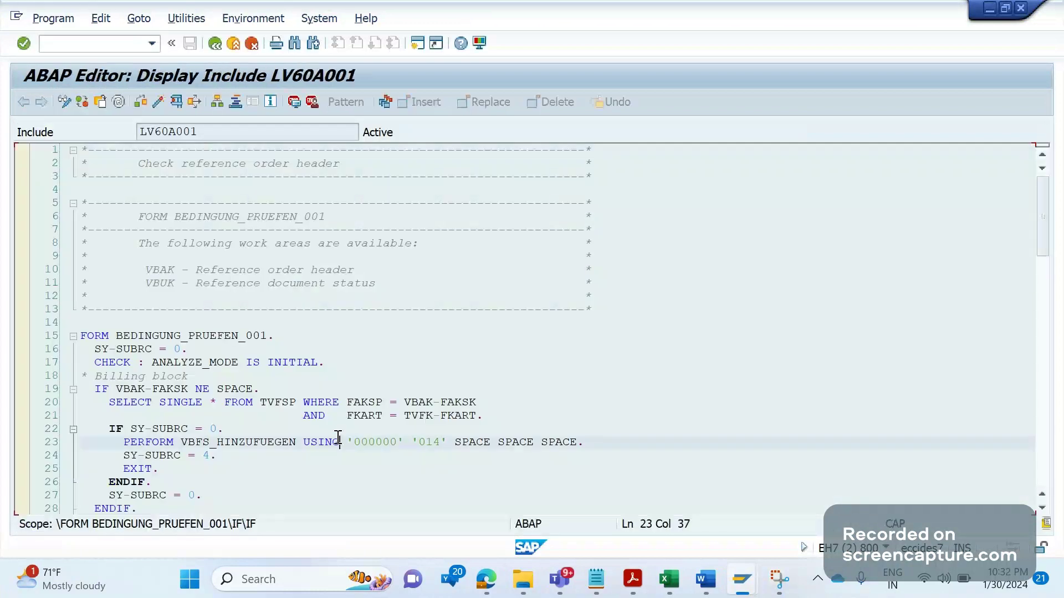
click(264, 402)
drag(263, 402, 224, 429)
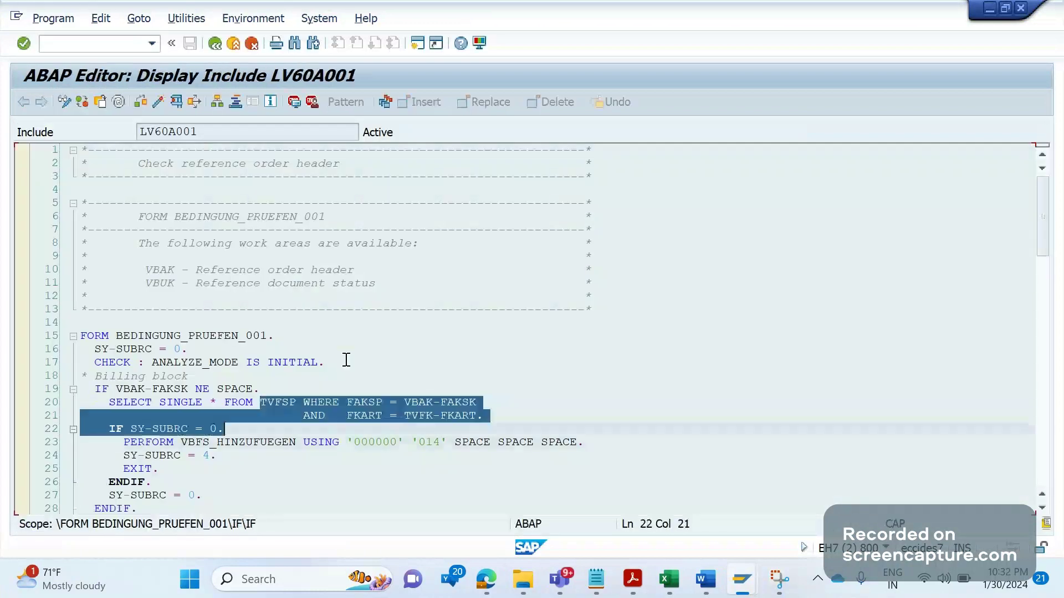
click(346, 360)
click(126, 42)
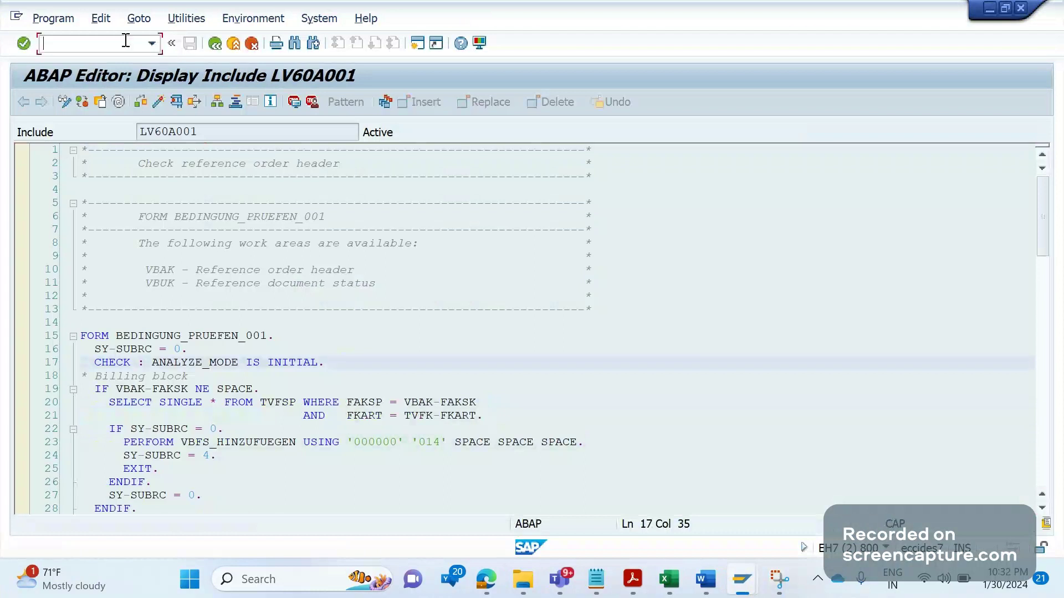
Step: Launch transaction SPRO and open the SAP Reference IMG
text(/N)
text(SPRO)
key(Return)
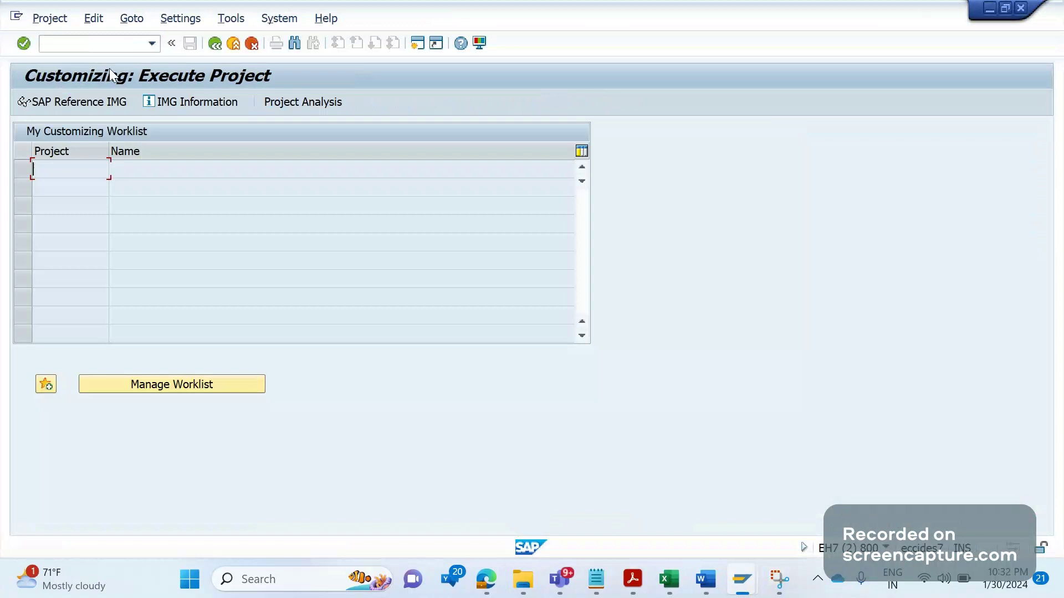
click(101, 103)
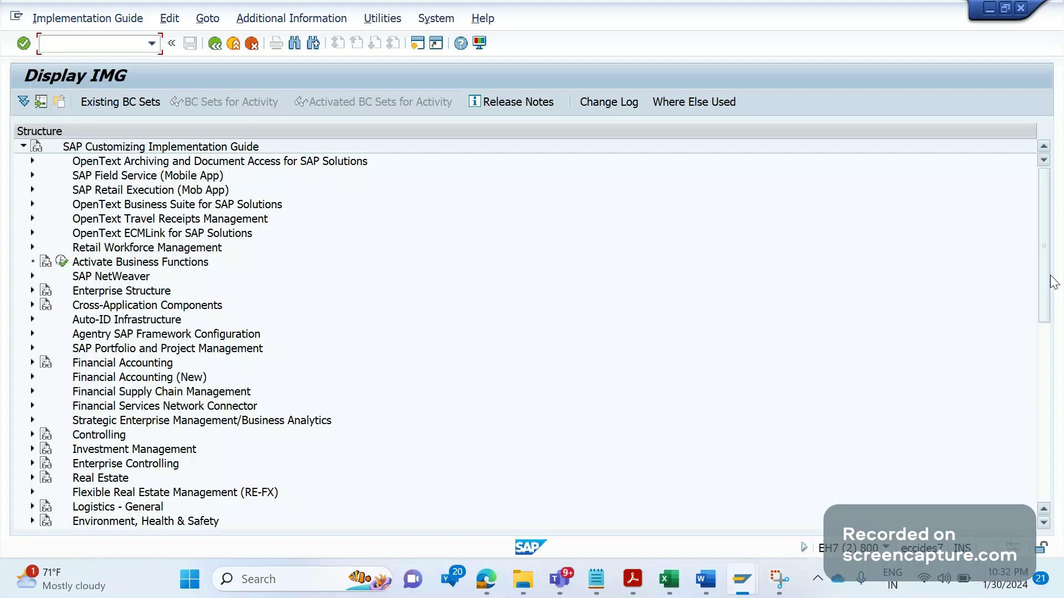
Step: Expand Sales and Distribution > Billing > Billing Documents in the IMG tree
drag(1053, 282, 1047, 328)
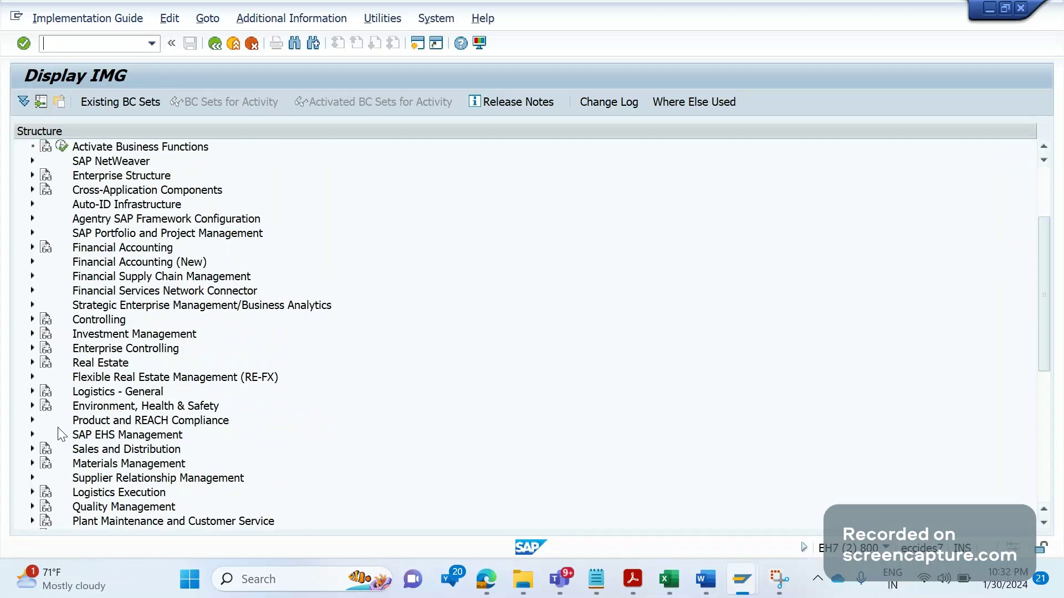
click(32, 449)
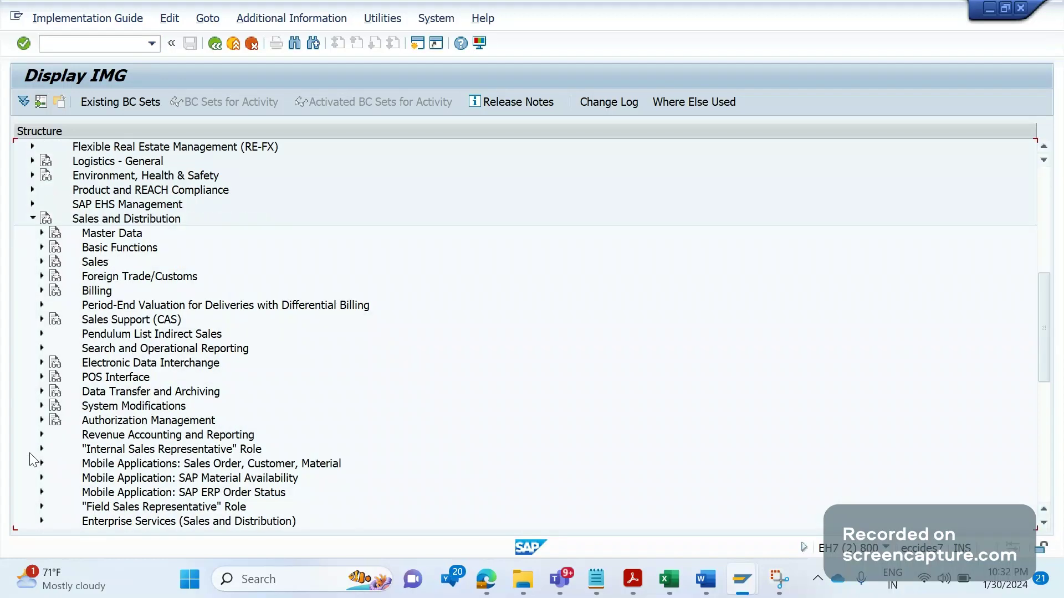
click(42, 291)
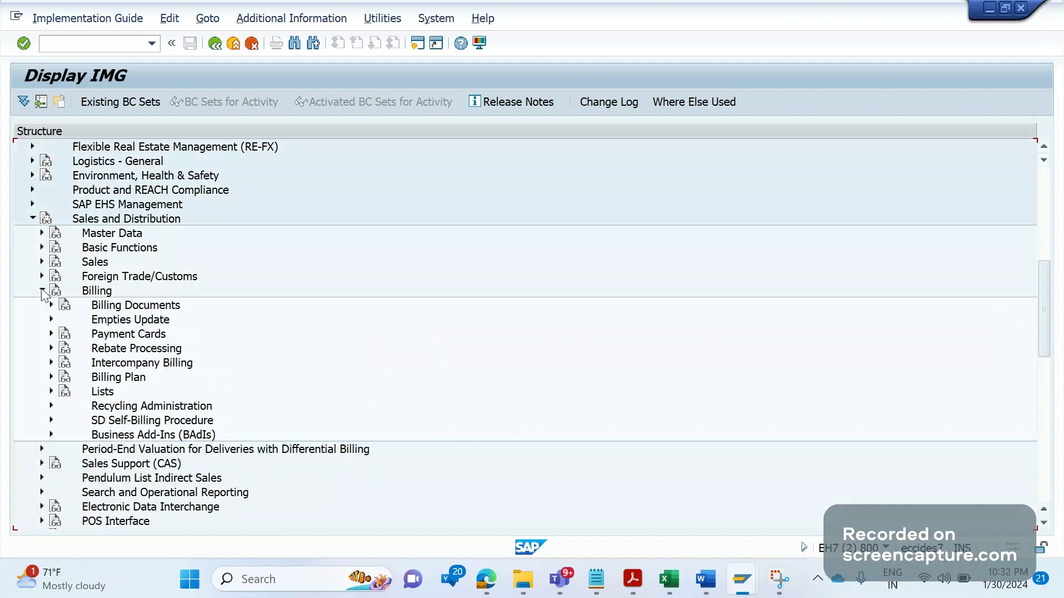
click(51, 305)
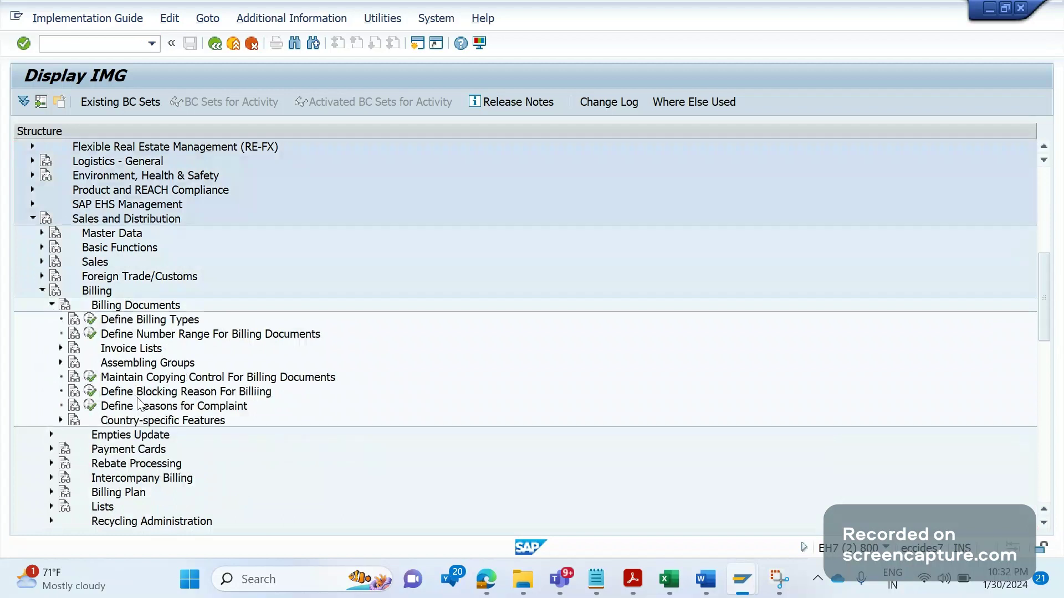
Step: Run Define Blocking Reason For Billing, move its chooser aside, and snip the IMG tree
click(90, 393)
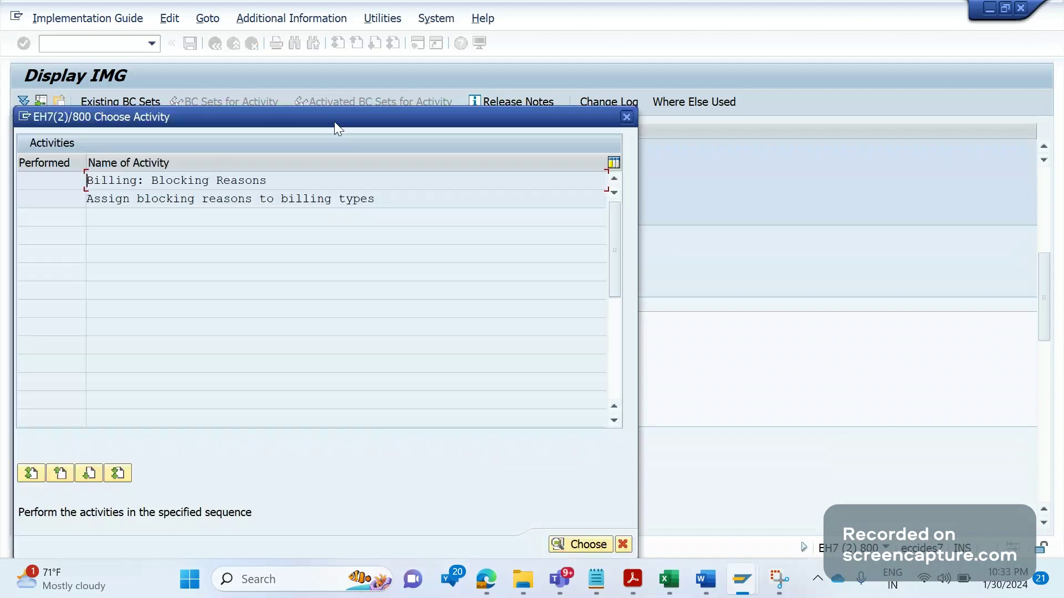
drag(335, 122, 664, 141)
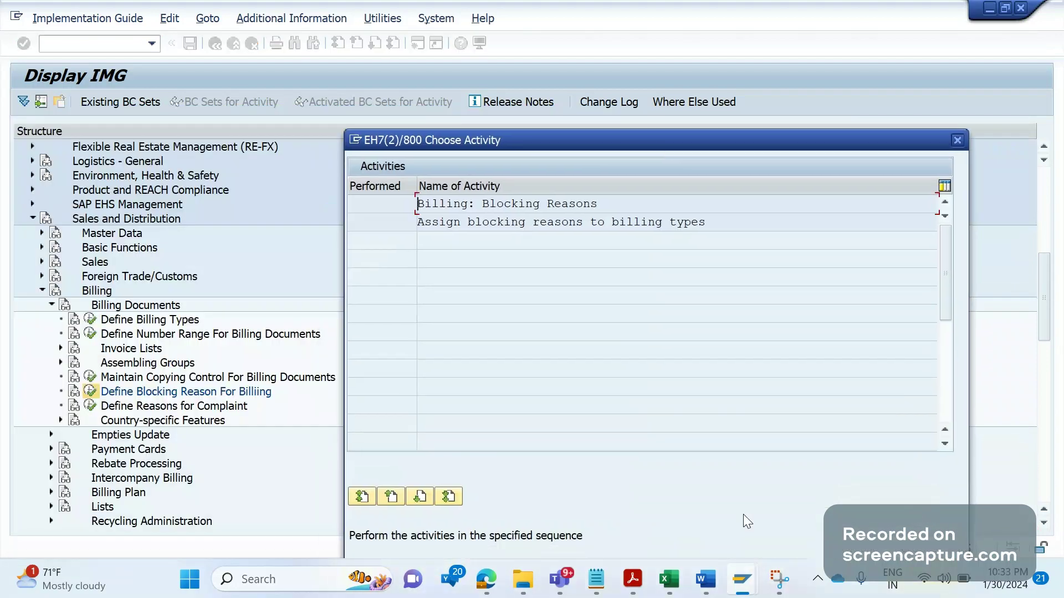
click(766, 558)
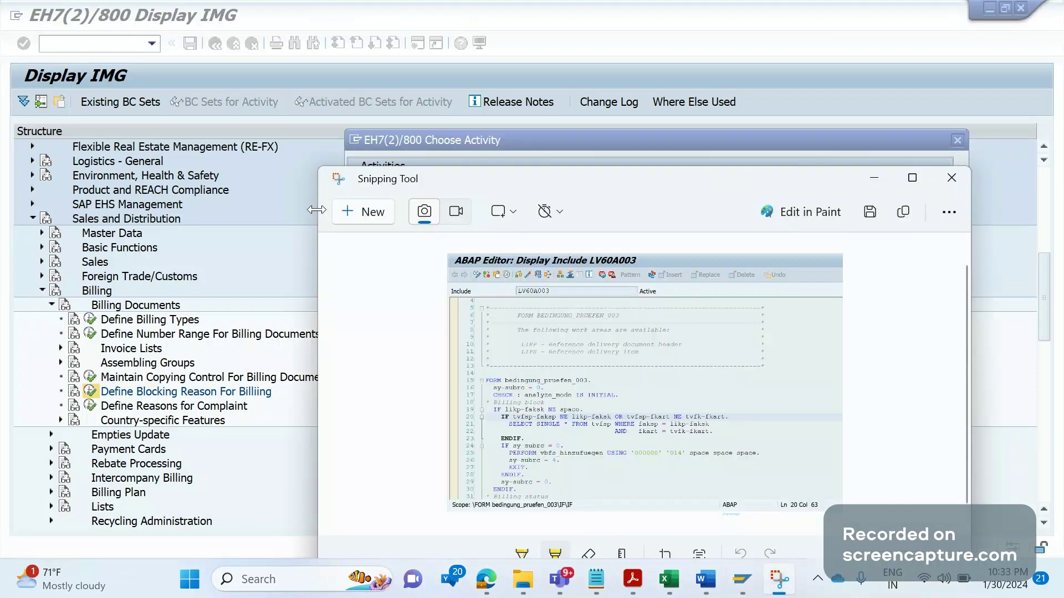
key(ctrl+n)
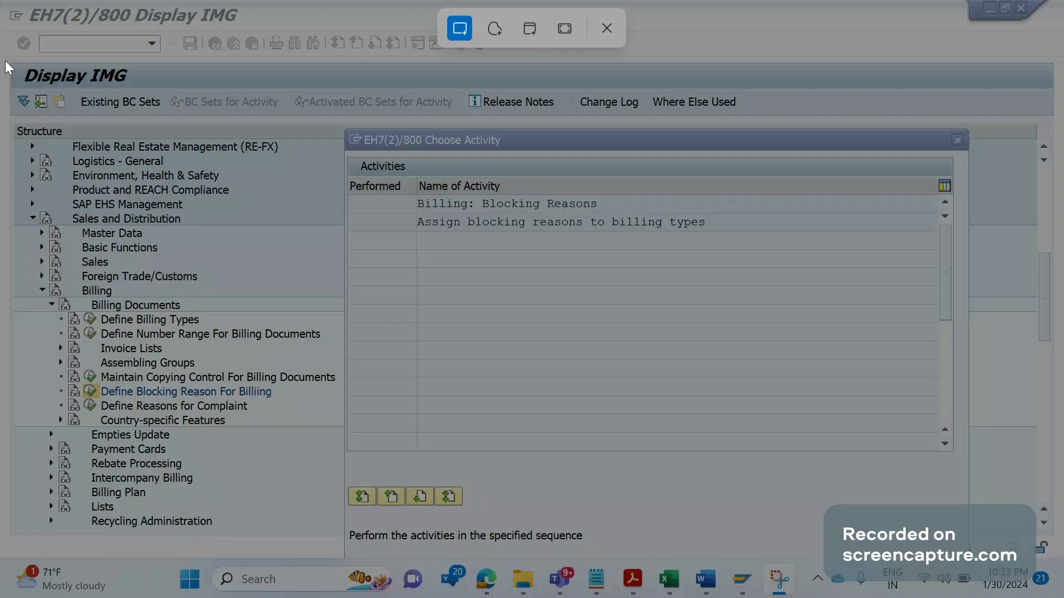
drag(7, 56, 1031, 568)
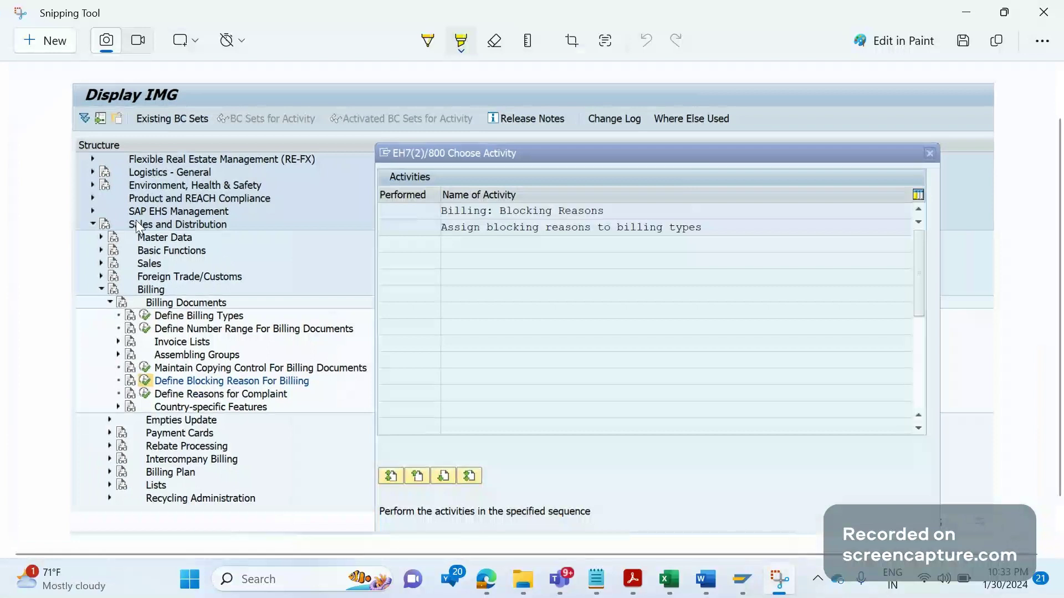
Step: Highlight Sales and Distribution, Billing and the blocking-reason activity in the snip
drag(149, 218, 213, 219)
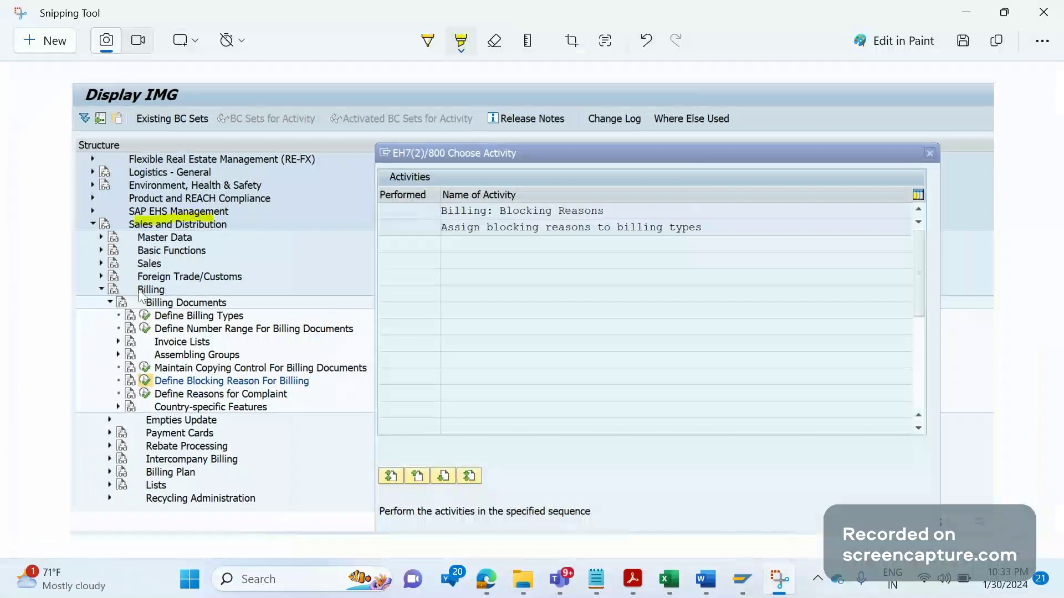
drag(139, 292, 222, 314)
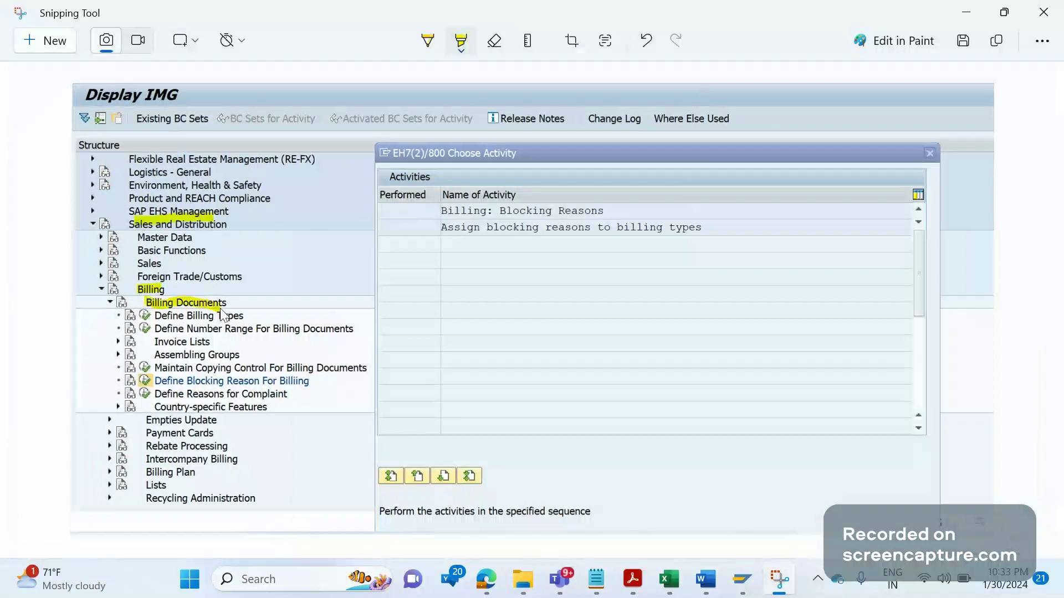
drag(167, 389, 246, 395)
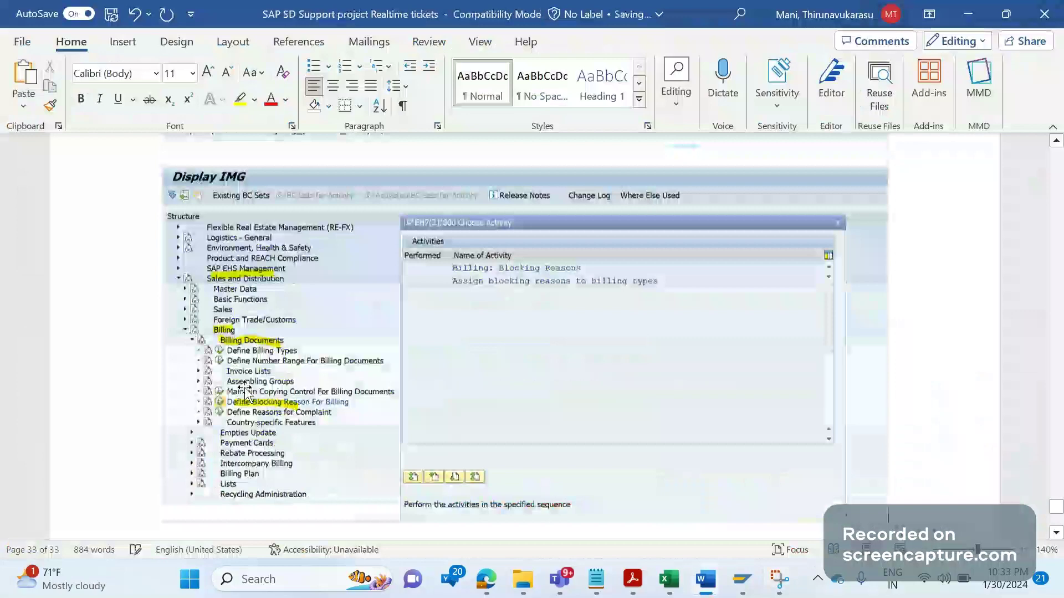
key(alt+Tab)
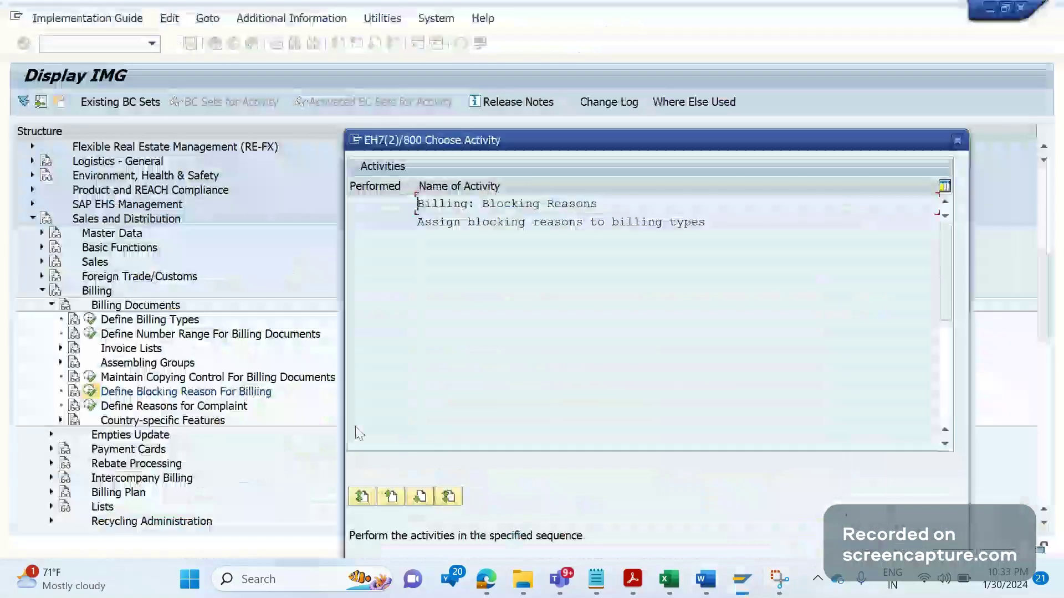
Step: Review Billing: Blocking Reasons and the blocking reasons assigned to billing types
double_click(535, 205)
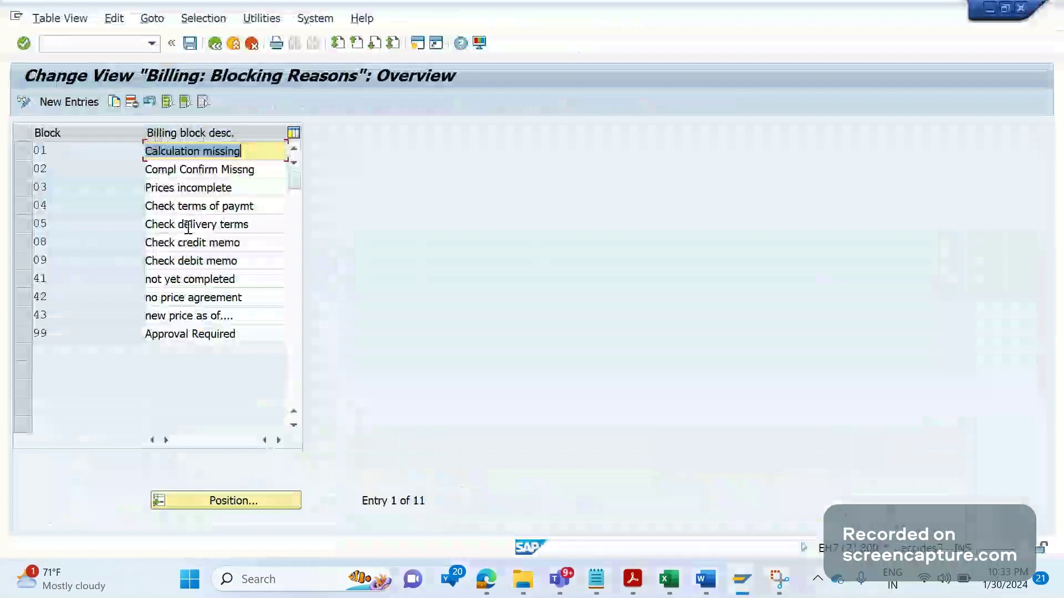
click(215, 44)
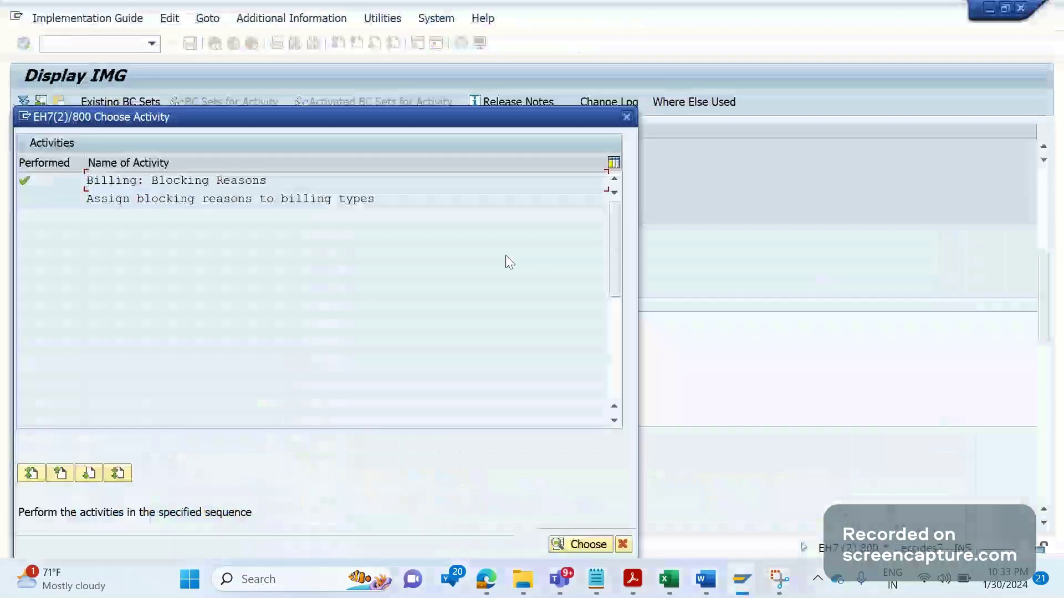
click(364, 199)
double_click(363, 200)
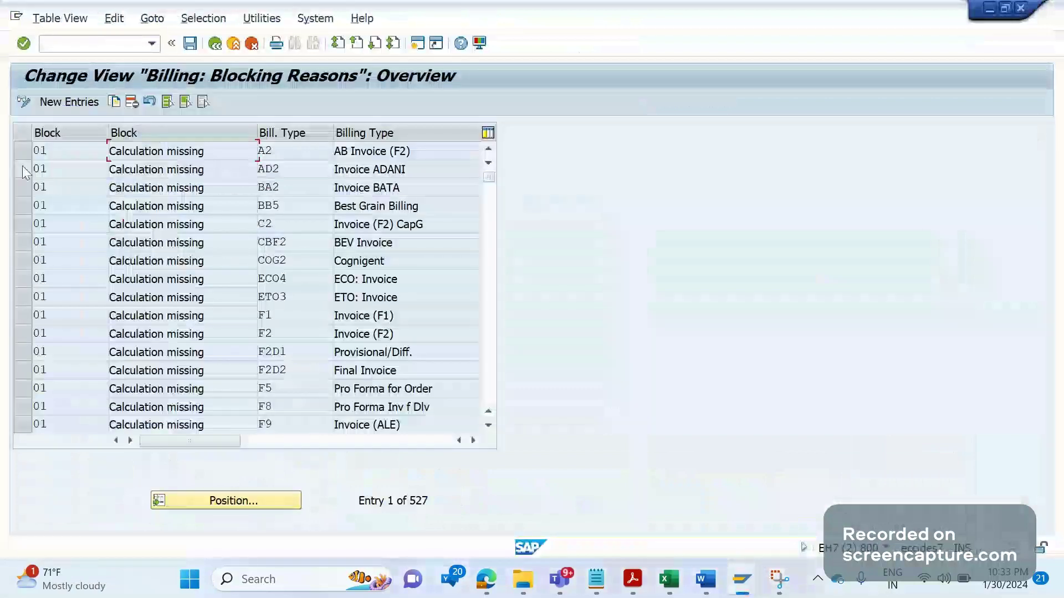
click(185, 263)
scroll(184, 271, down, 1)
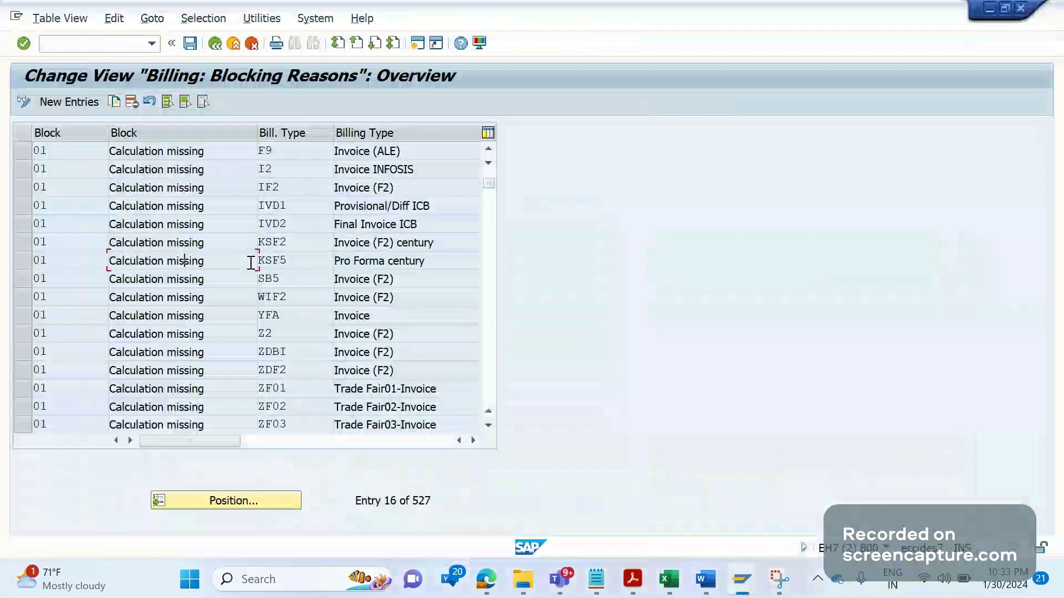
click(216, 44)
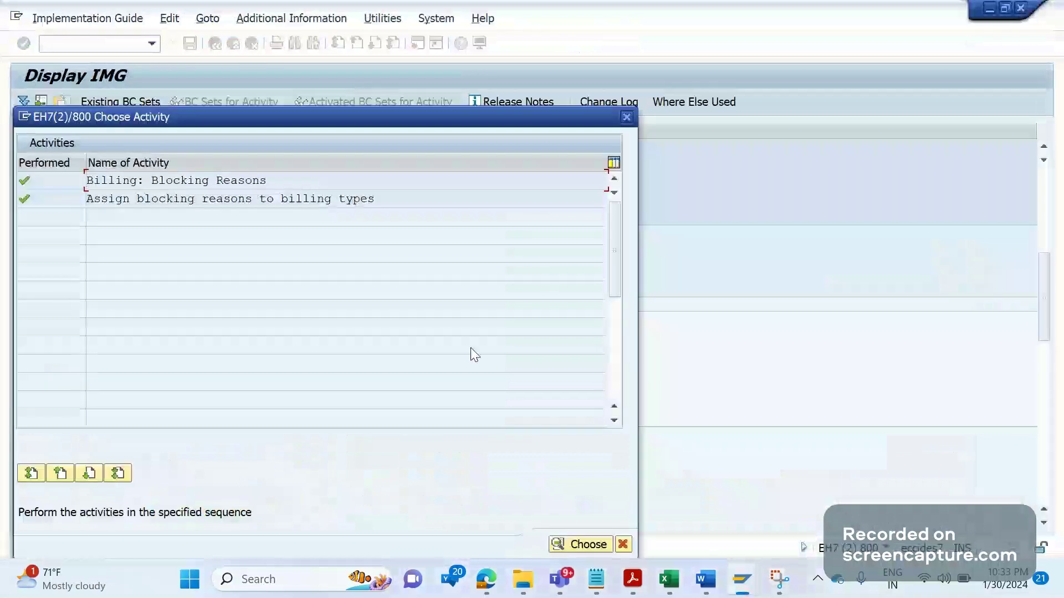
Step: Close the activity chooser and switch to the browser's screen recorder
click(627, 117)
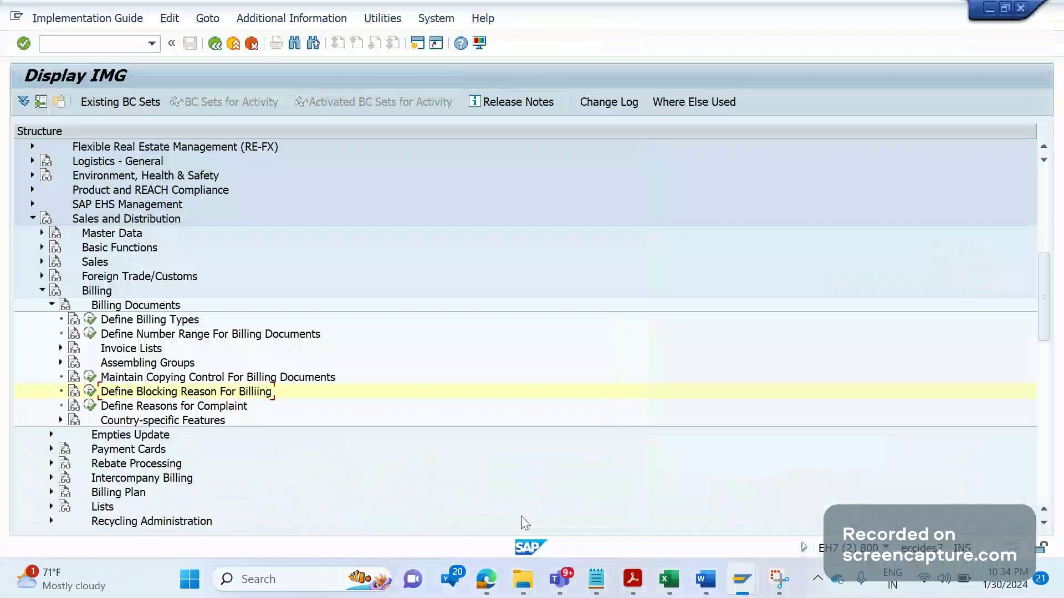
mouse_move(491, 580)
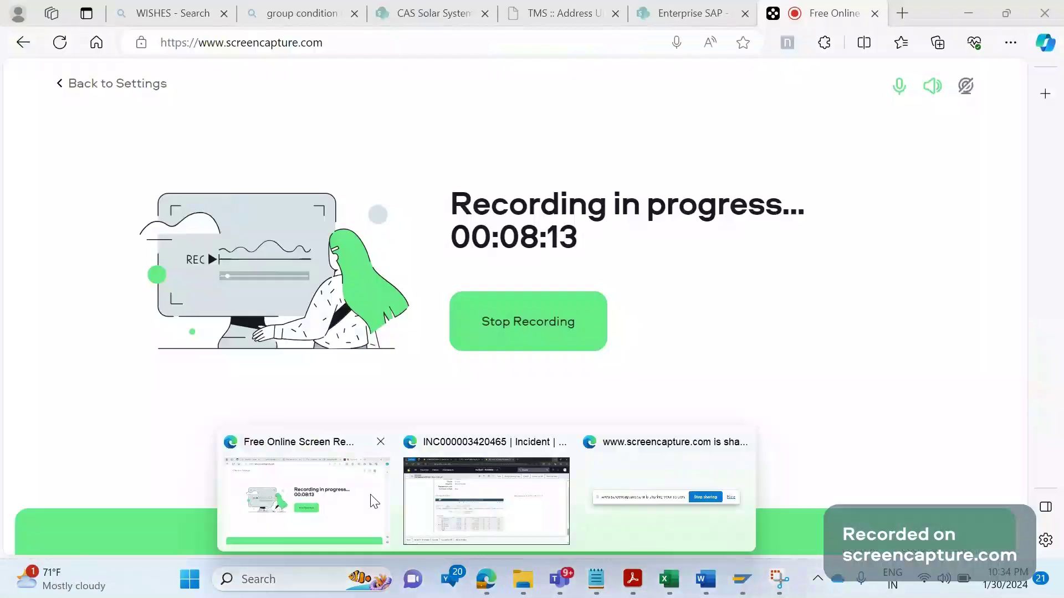
click(332, 499)
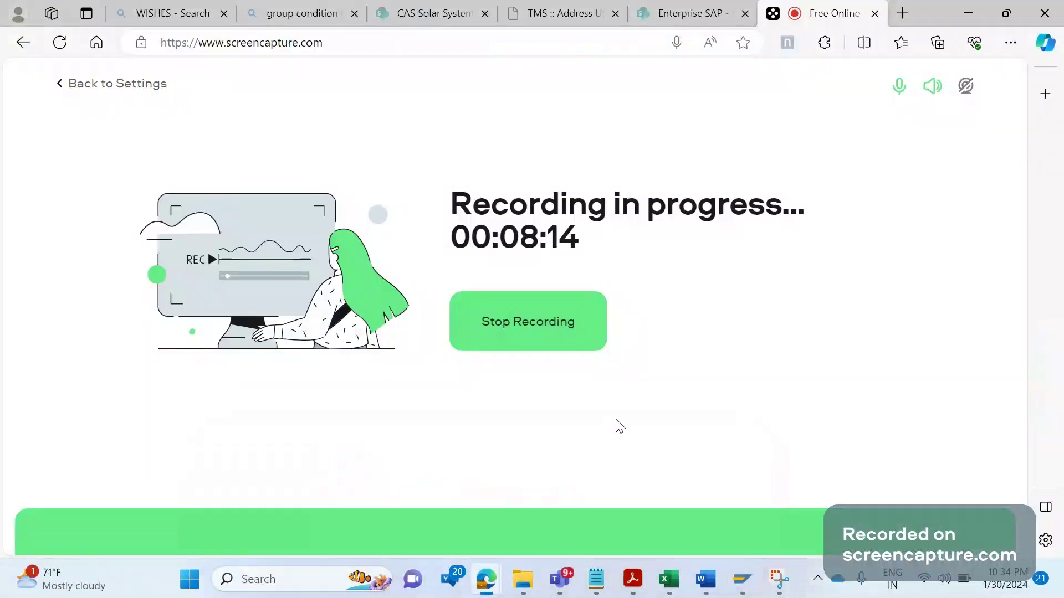